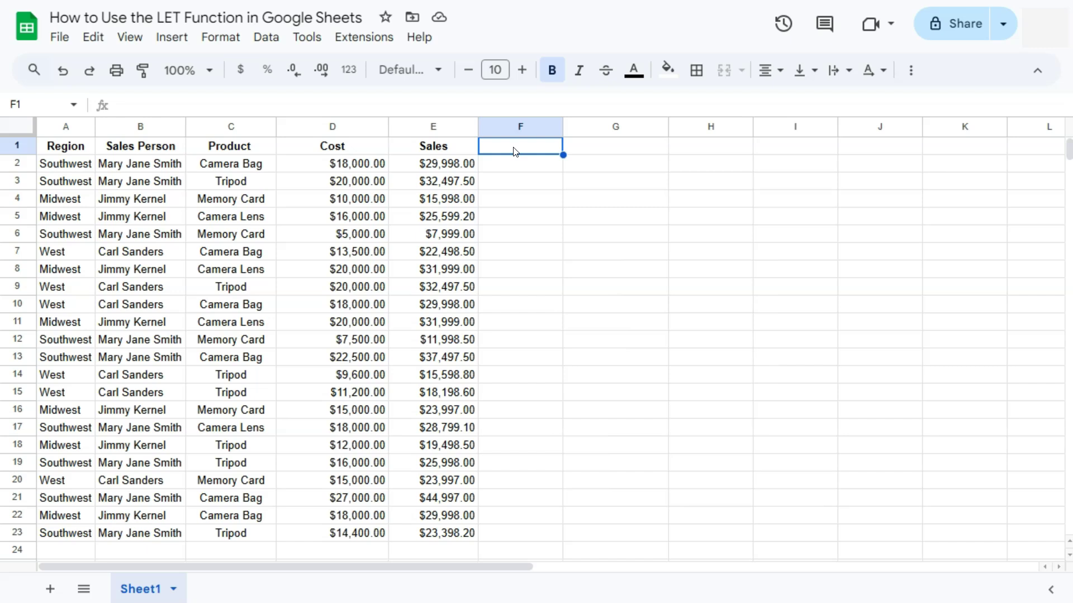
Step: Add a Profit heading in F1 and fill =E2-D2 down the whole column
left_click(514, 148)
type("Profit")
left_click(519, 163)
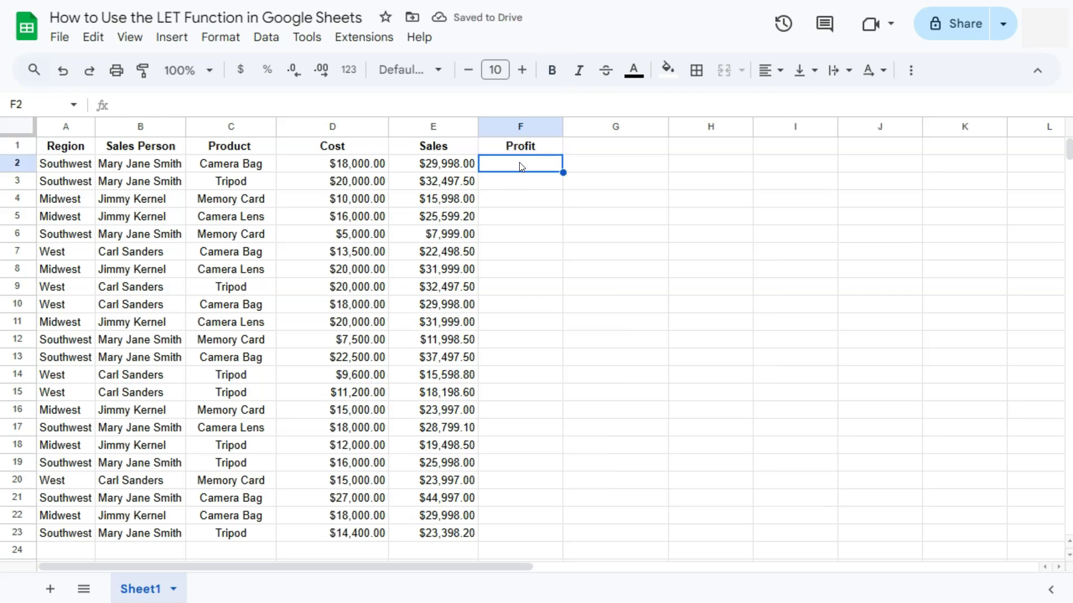
type("=")
left_click(458, 166)
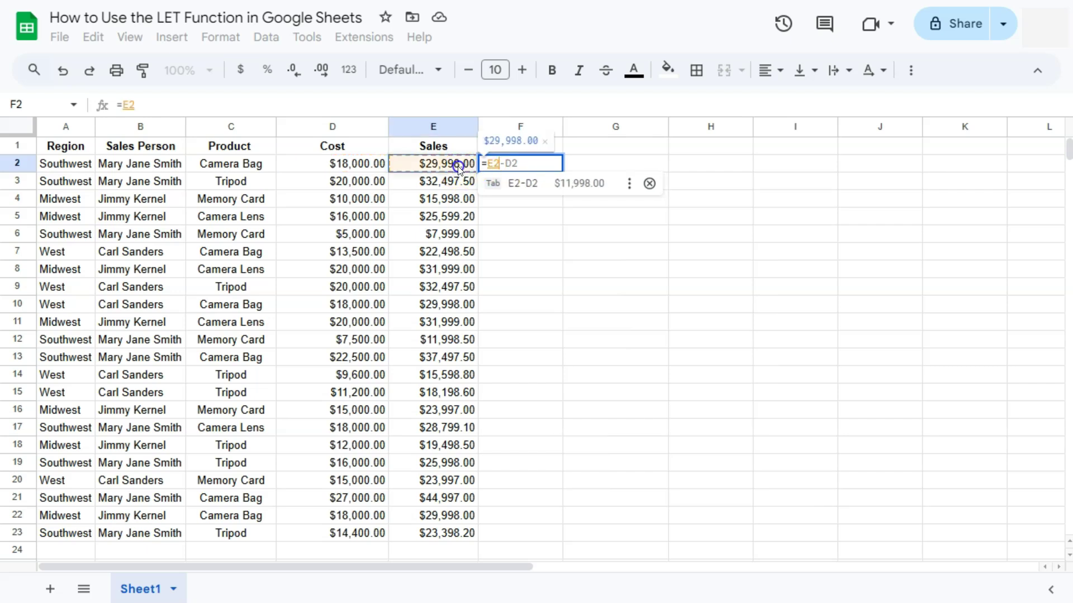
type("-")
left_click(375, 164)
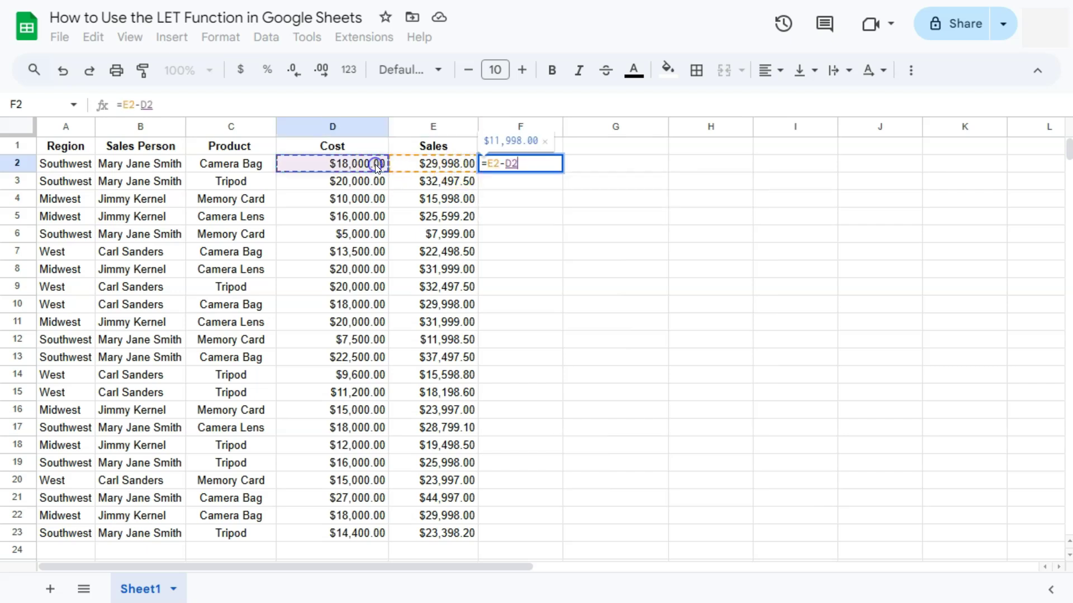
key("Return")
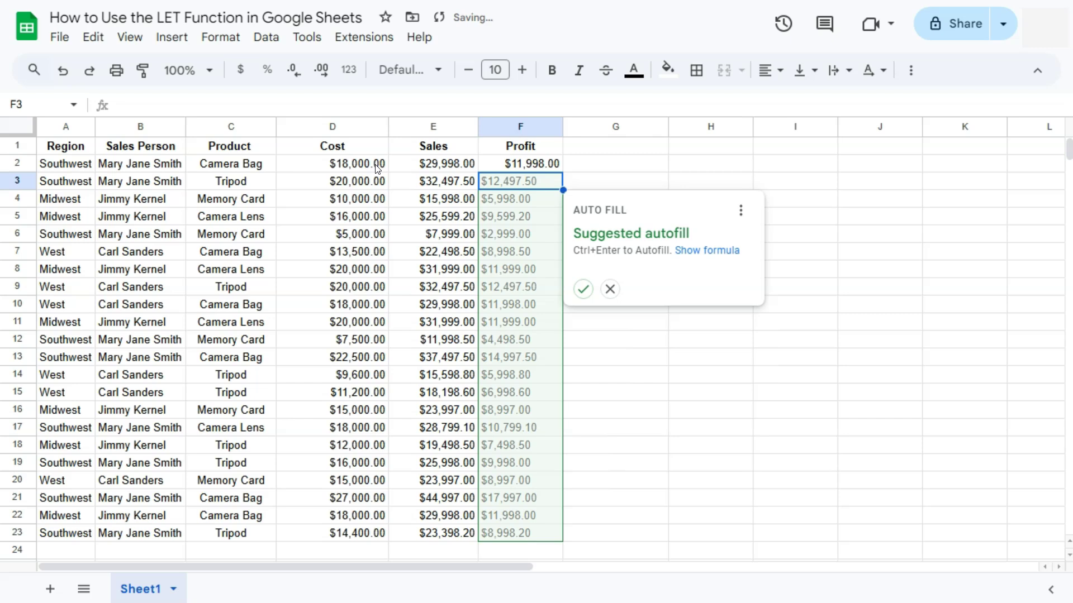
left_click(583, 289)
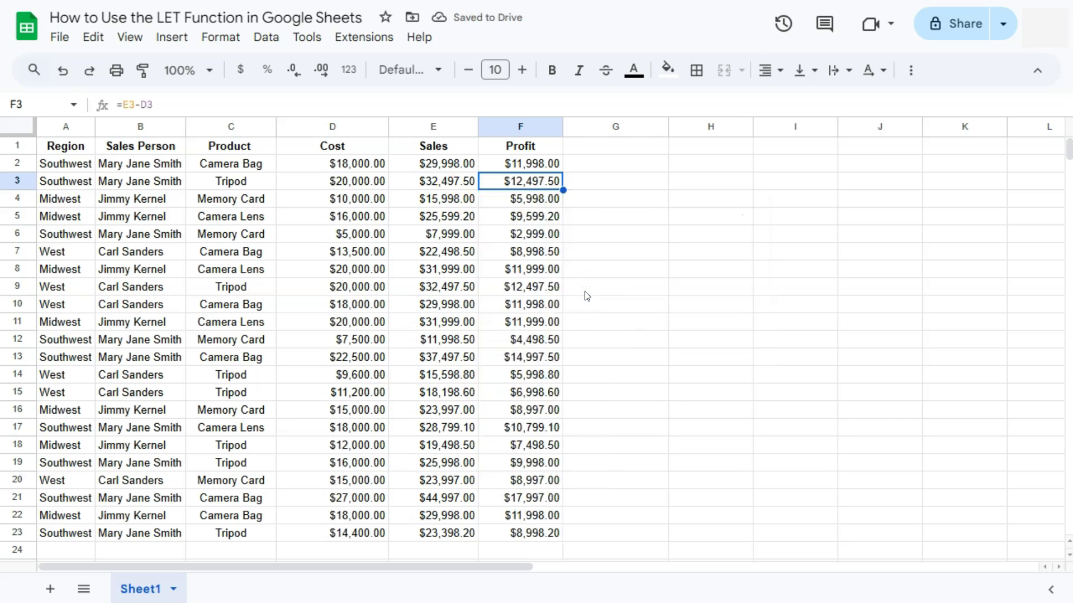
left_click(605, 144)
Step: Add a bold Profit Margin heading in G1 and fill =F2/E2 down the column
key("ctrl+b")
type("Profit Ma")
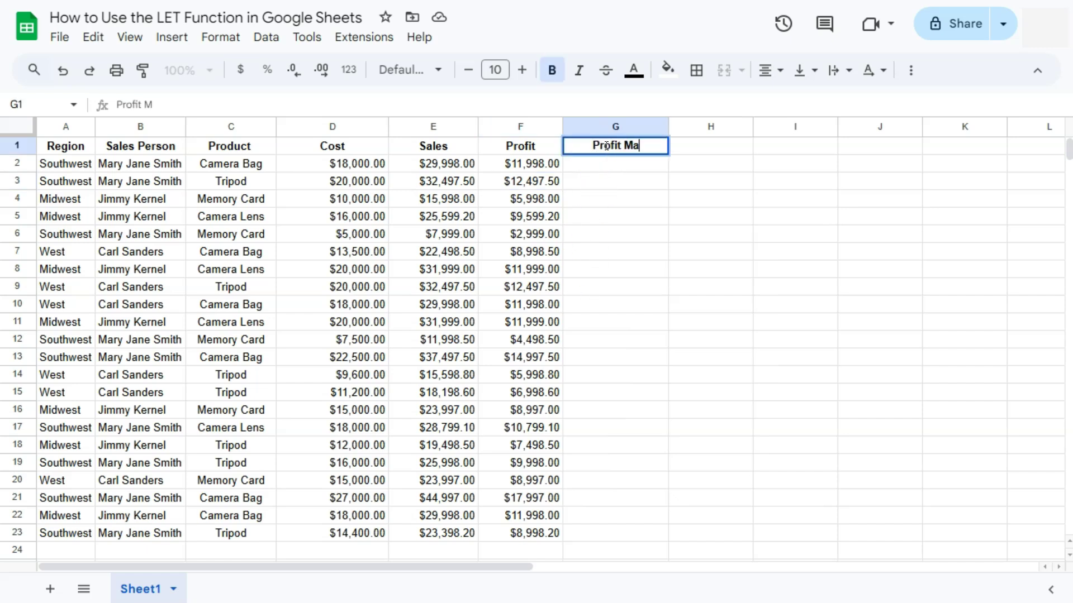
type("rgin")
key("Return")
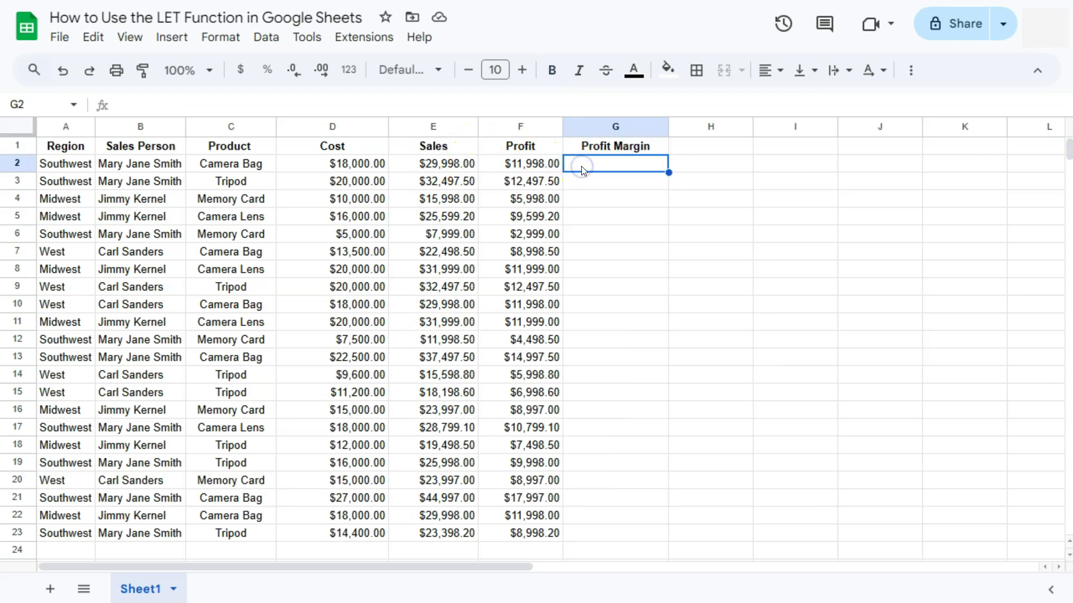
type("=")
left_click(543, 167)
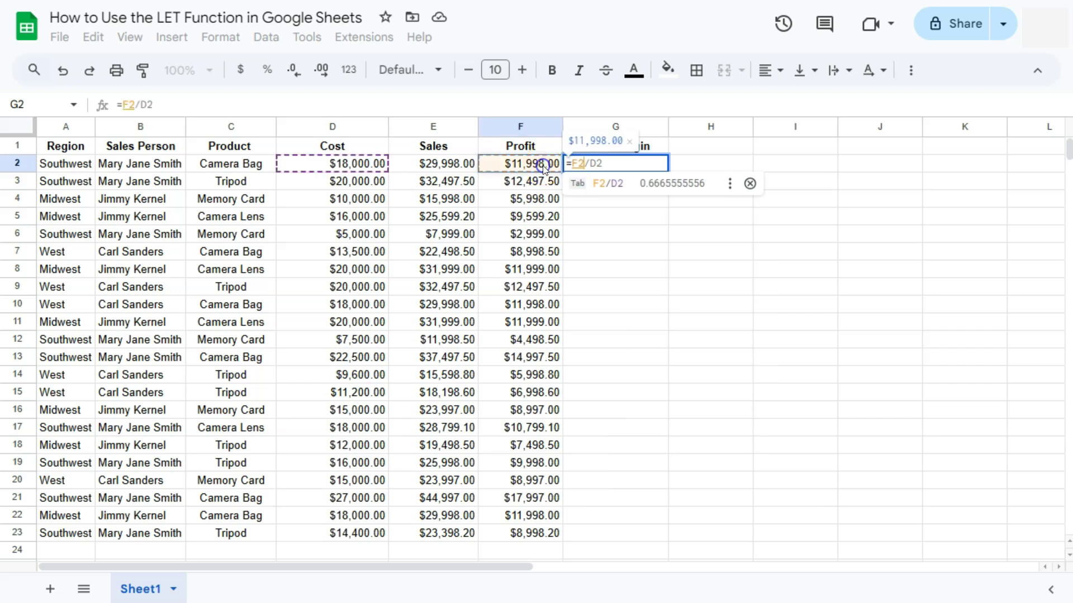
type("/")
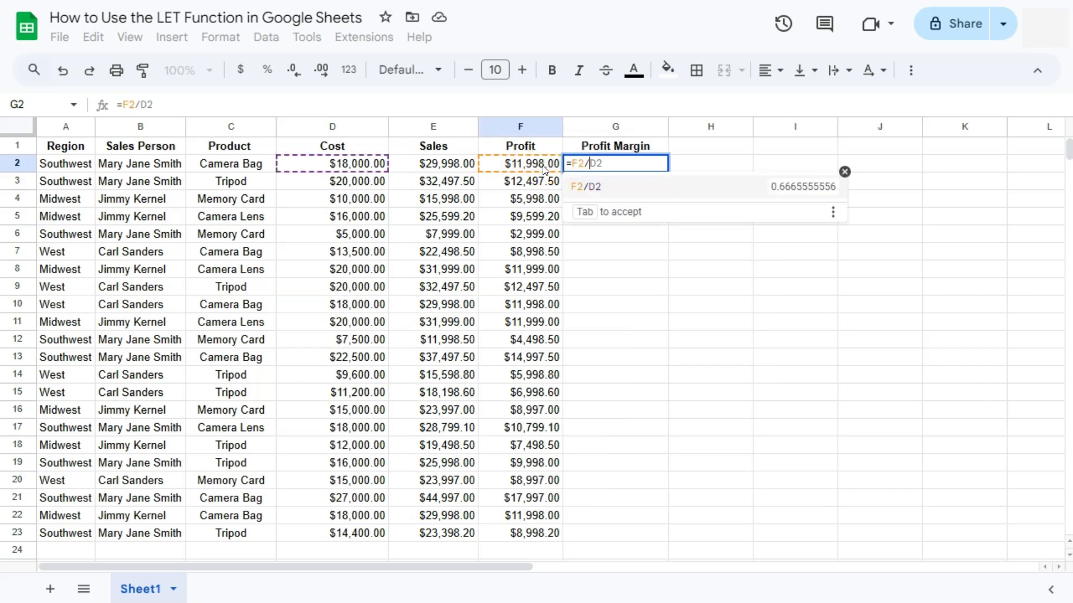
left_click(459, 162)
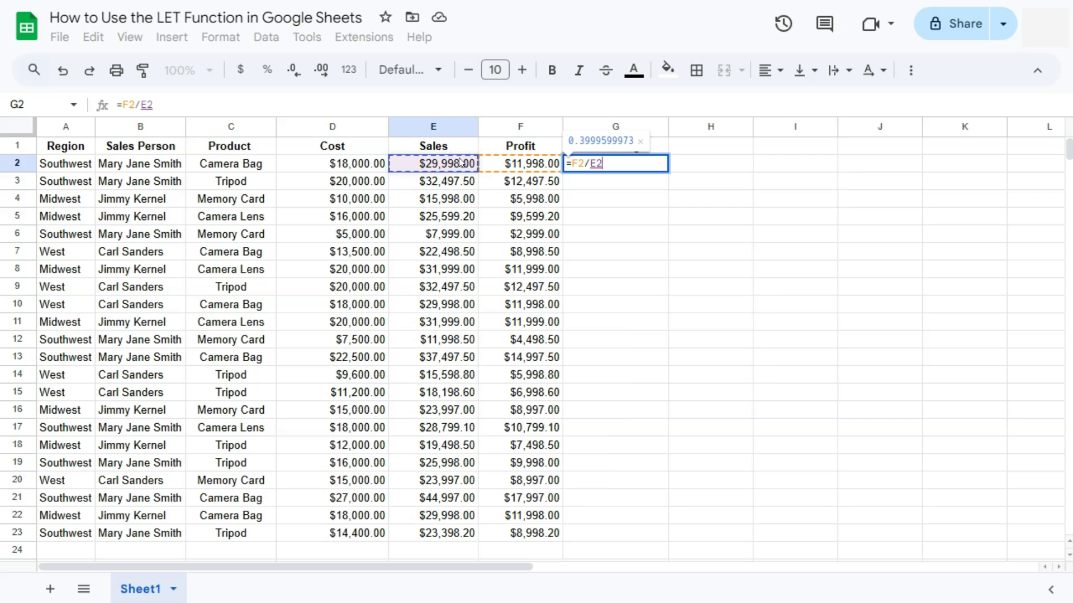
key("Return")
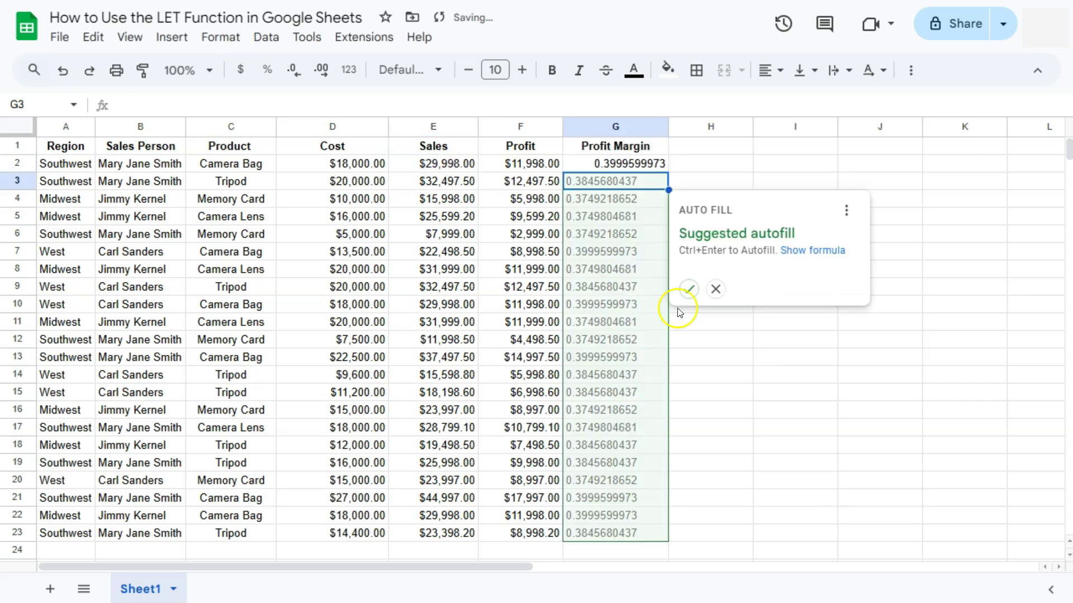
left_click(688, 289)
Step: Format column G as percentages
left_click(627, 126)
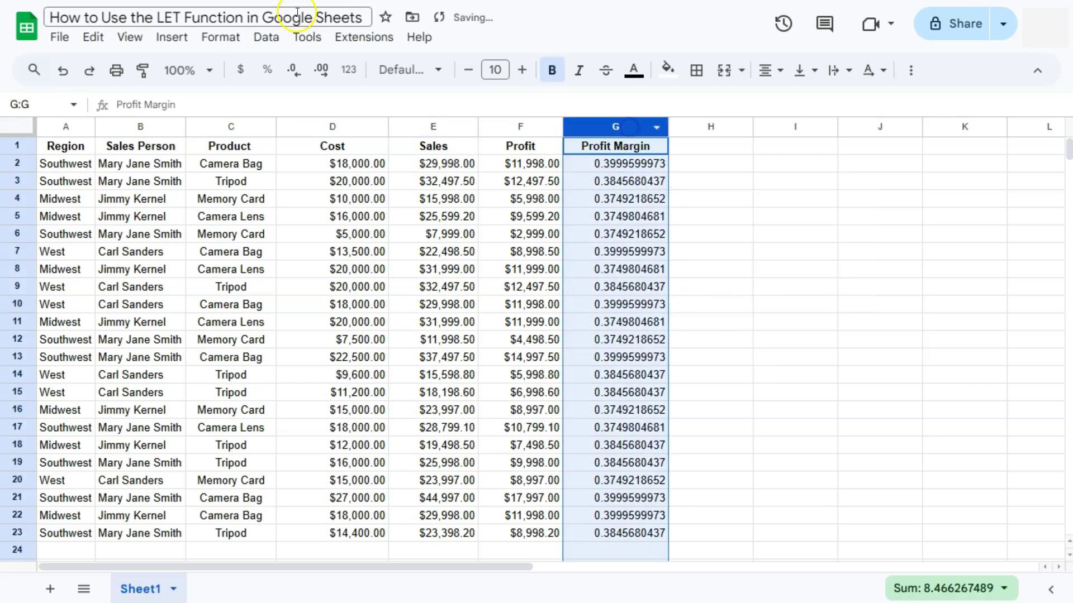
left_click(268, 70)
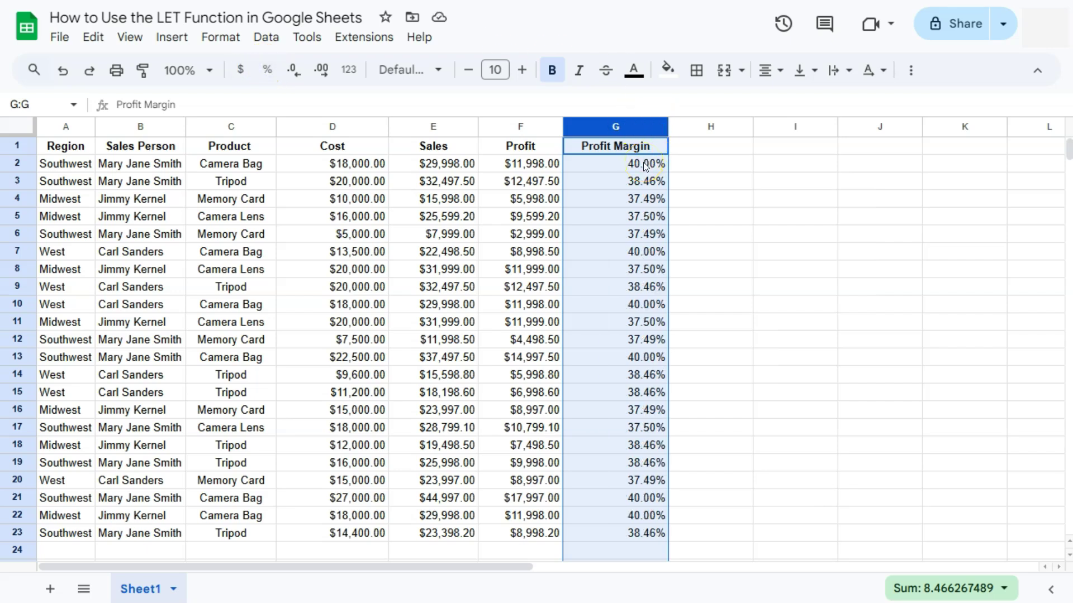
left_click(681, 169)
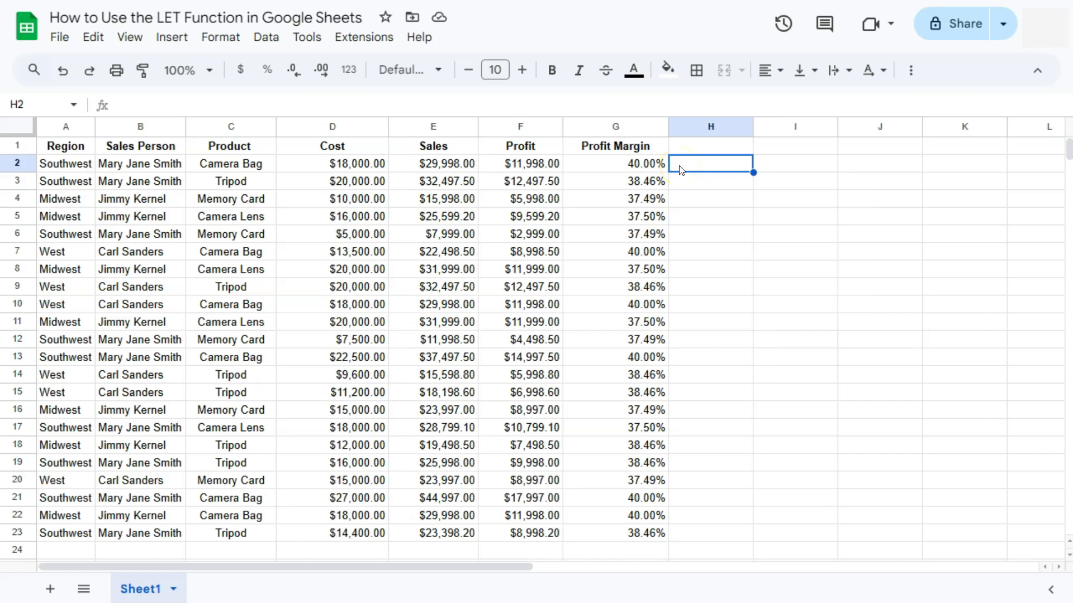
left_click(683, 163)
Step: Add a centred, bold Commission heading in H1
left_click(705, 146)
type("Com")
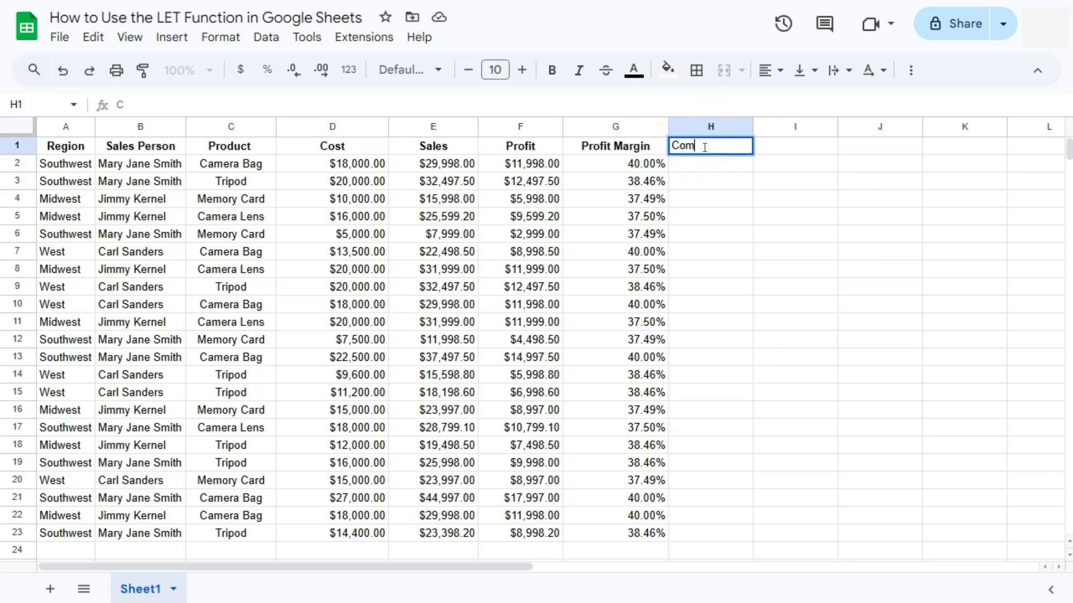
type("mission")
left_click(768, 67)
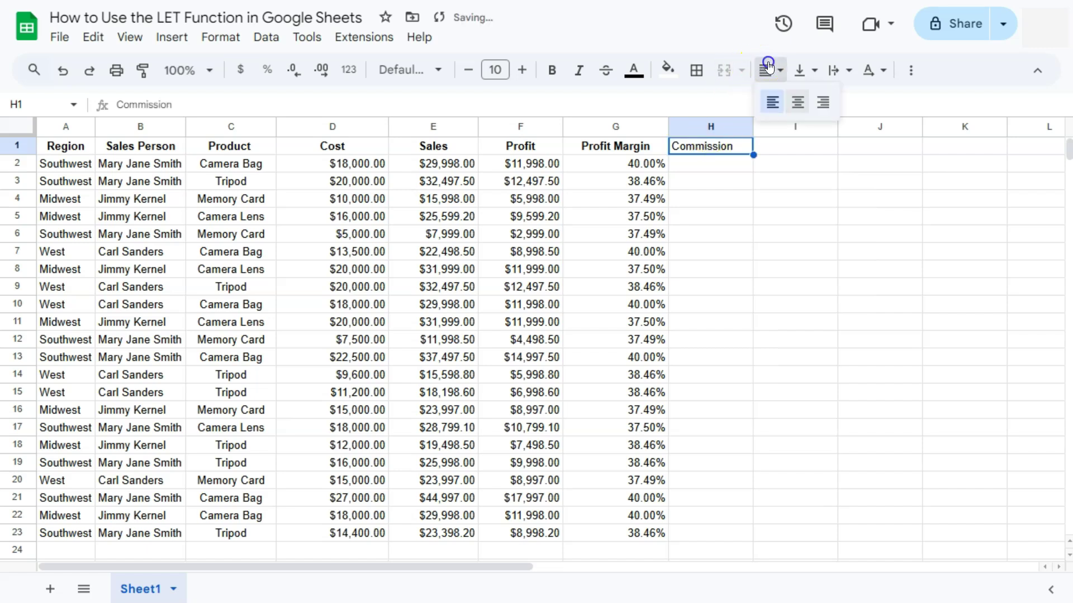
left_click(797, 102)
left_click(552, 69)
Step: Enter =IF(G2>40%,F2*10%,F2*3%) in H2
left_click(717, 166)
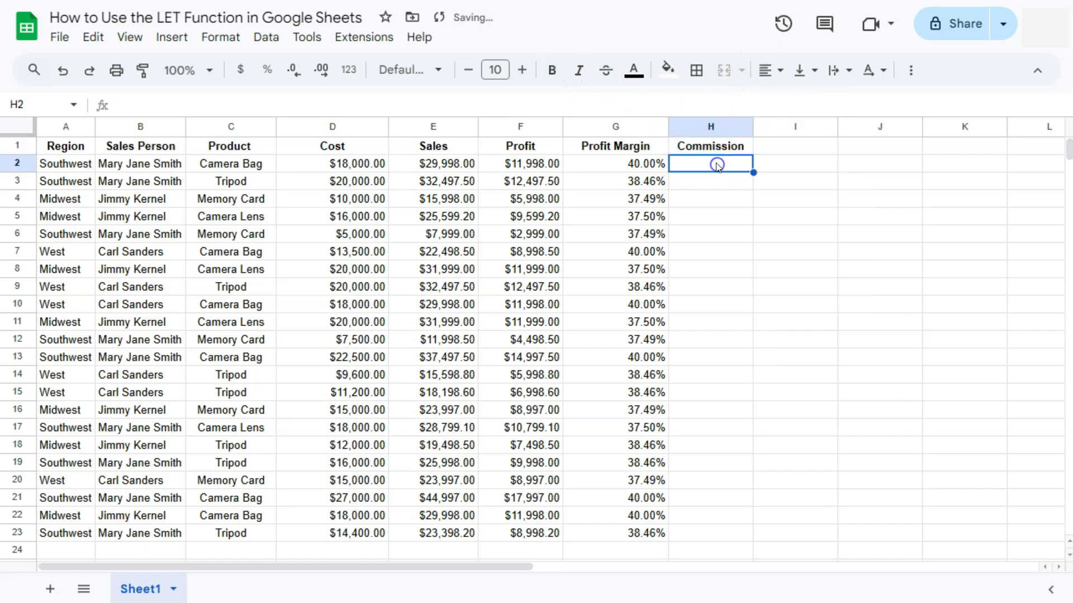
type("=")
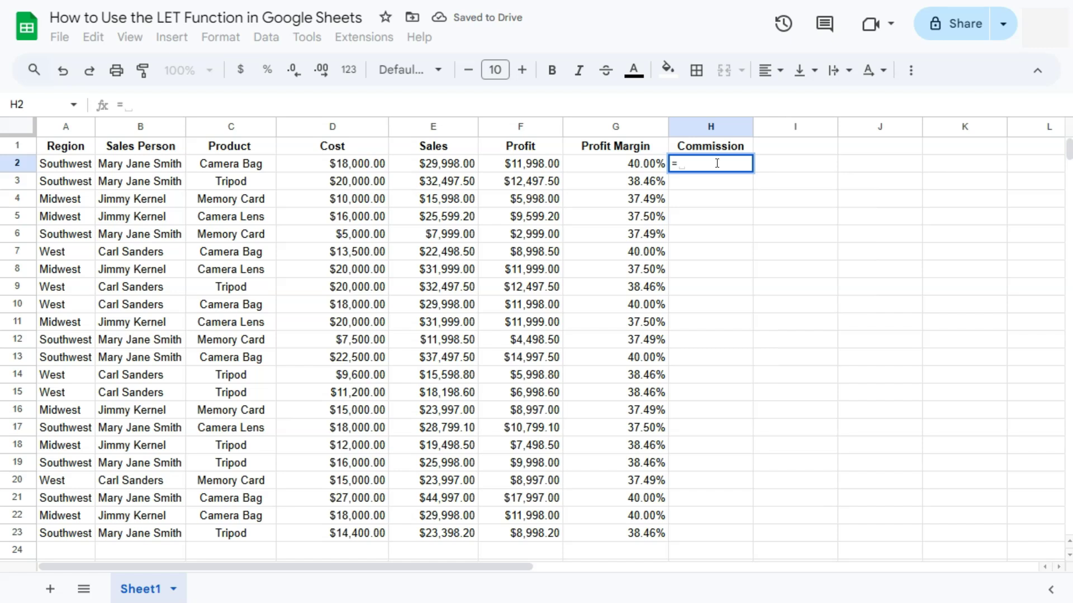
type("IF")
left_click(713, 195)
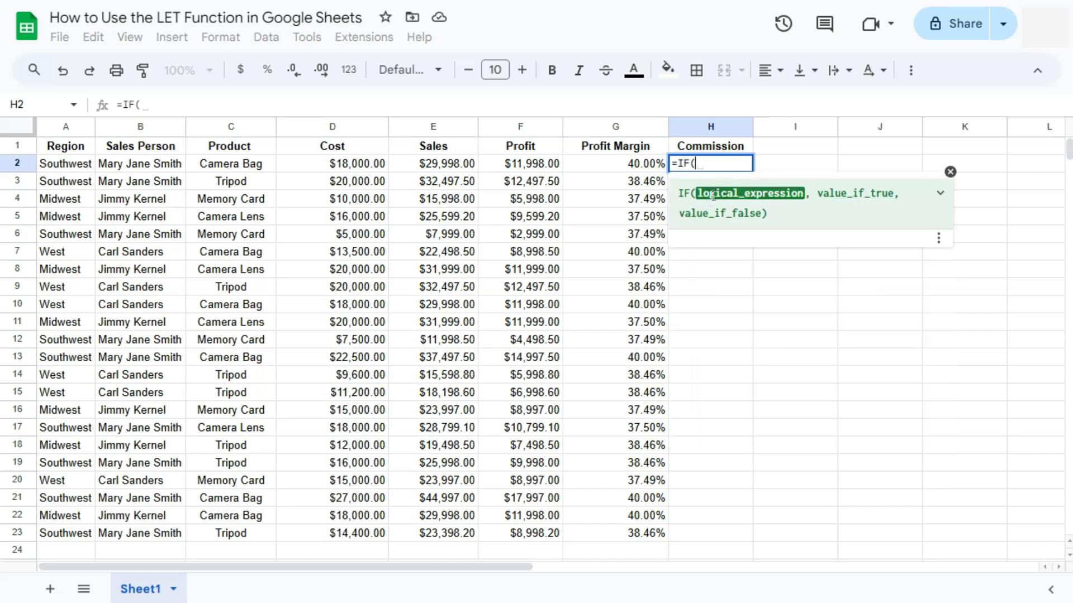
left_click(643, 163)
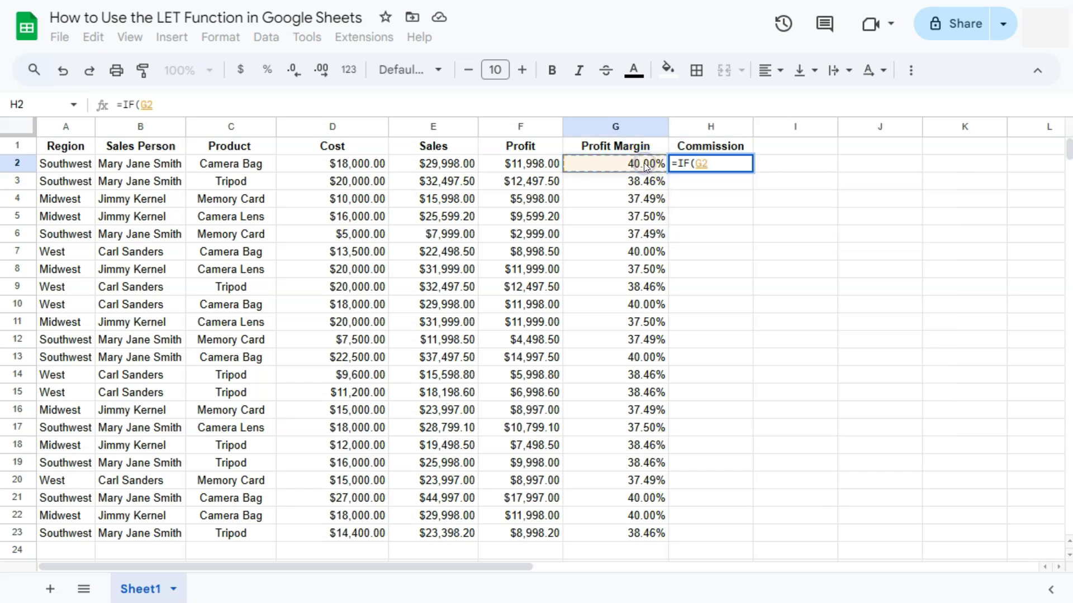
type(">")
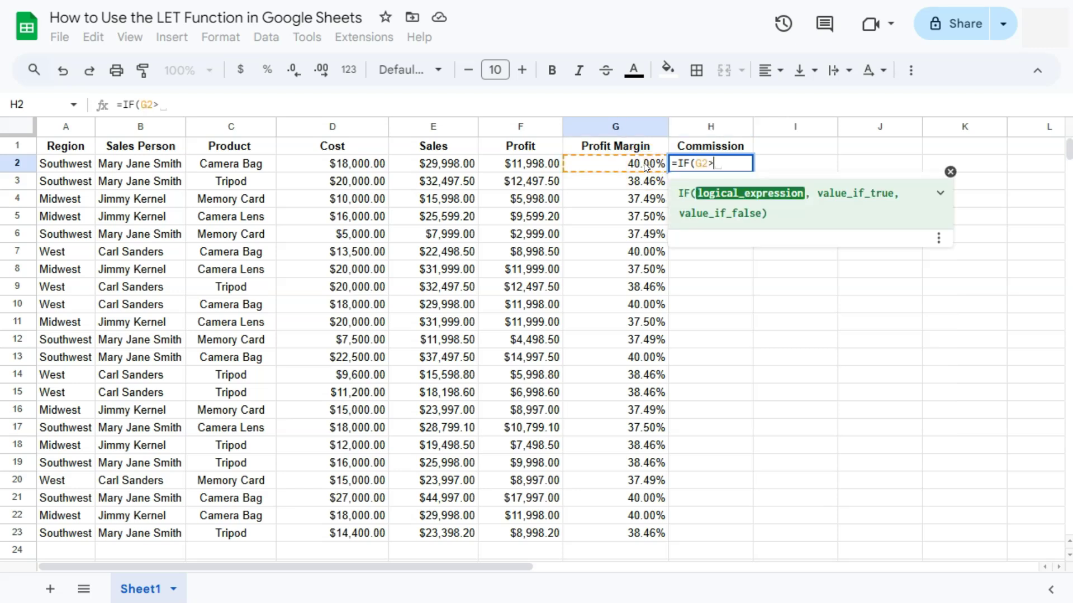
type("40%,")
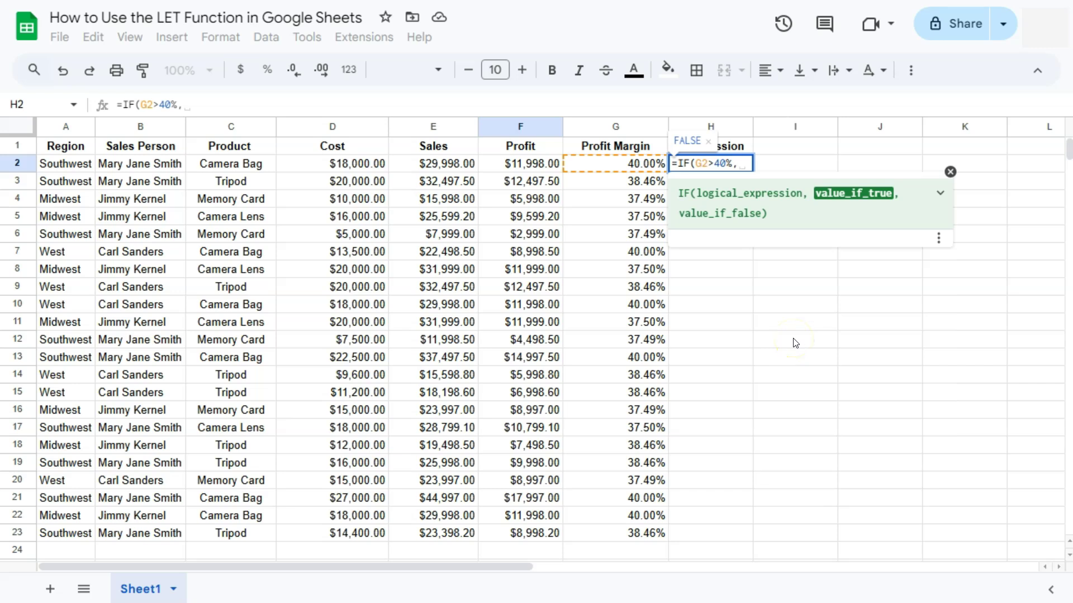
left_click(550, 166)
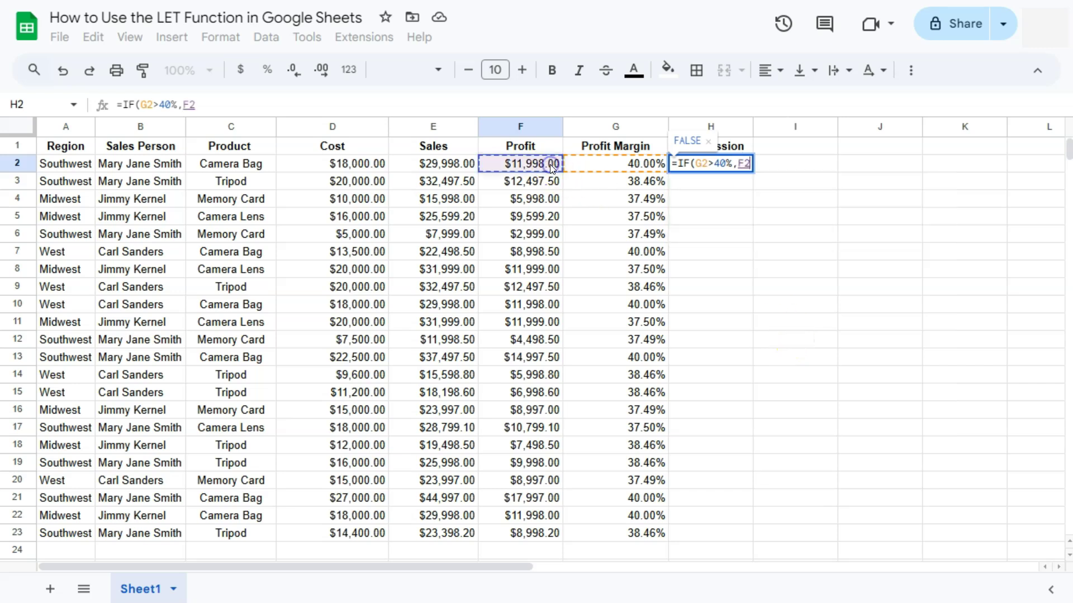
type("*")
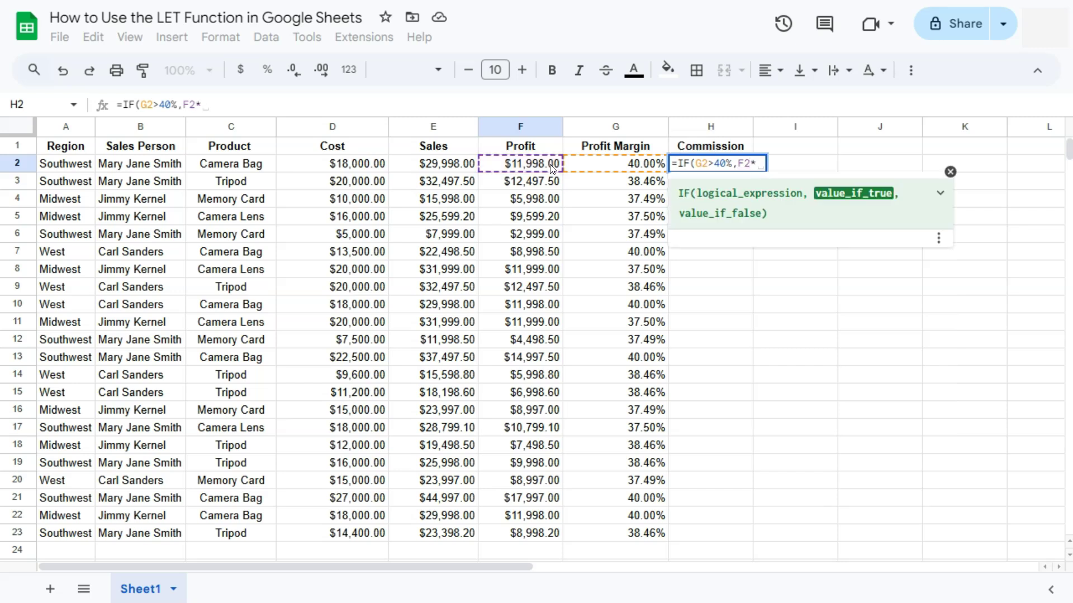
type("10%,")
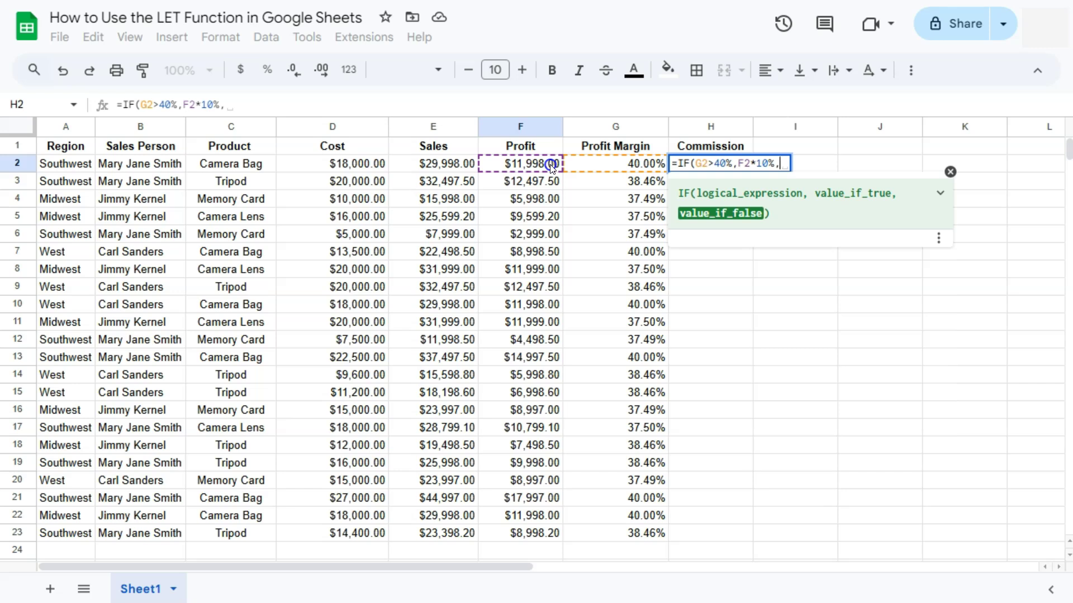
left_click(550, 166)
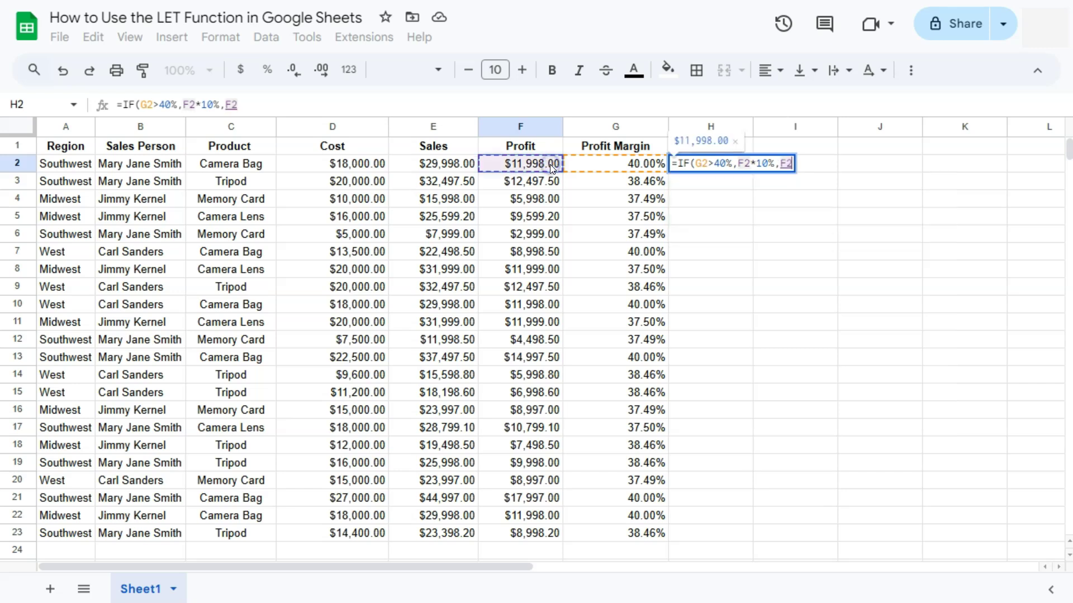
type("*3")
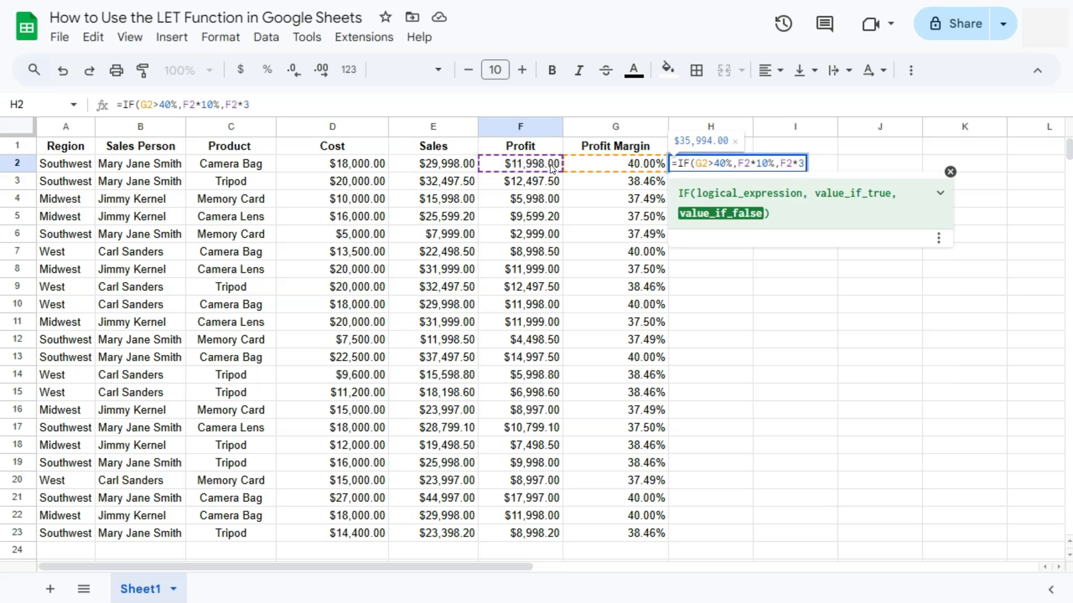
type("%)")
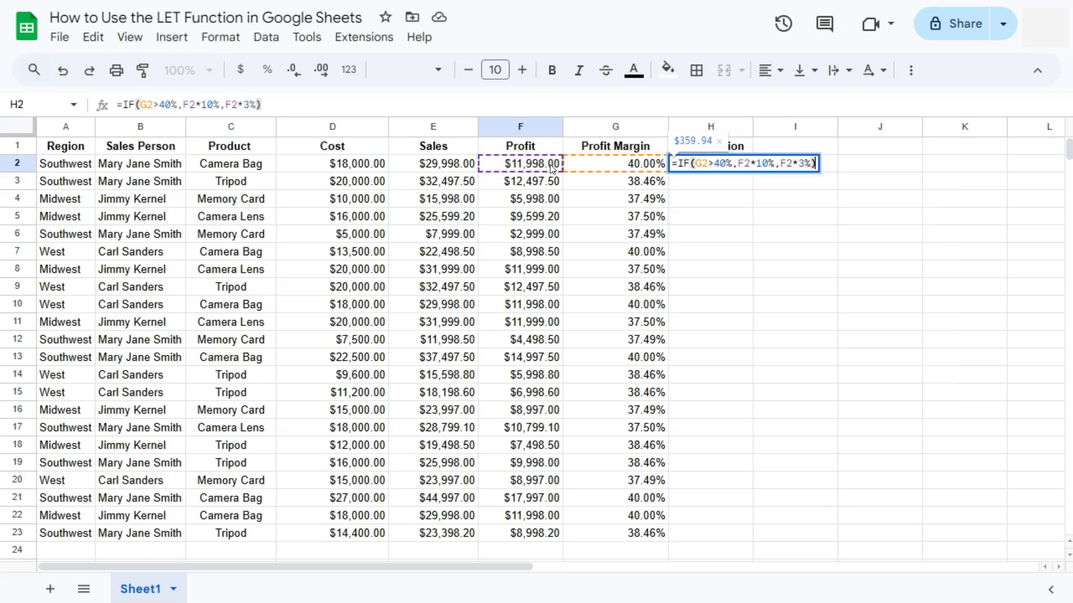
key("Return")
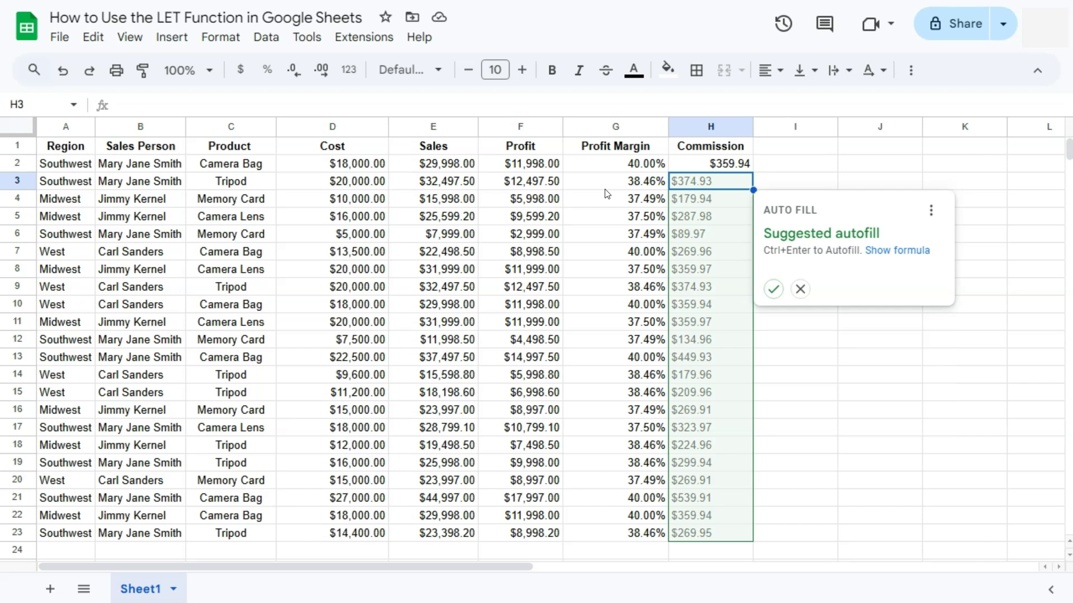
Step: Fill Commission down, then replace G2 in H2's condition with F2/E2 copied from G2
left_click(773, 289)
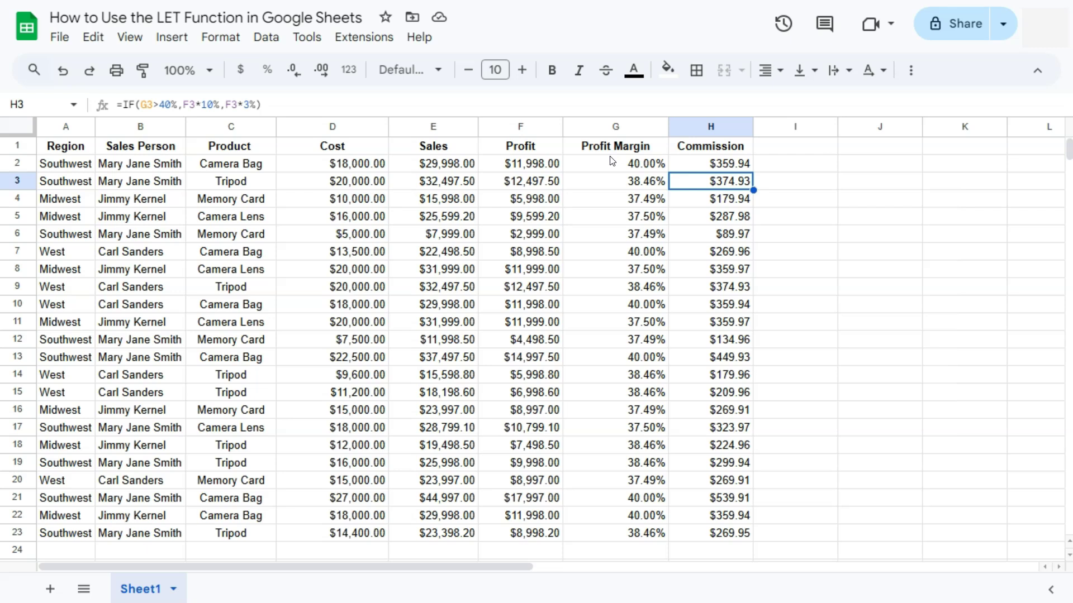
double_click(648, 166)
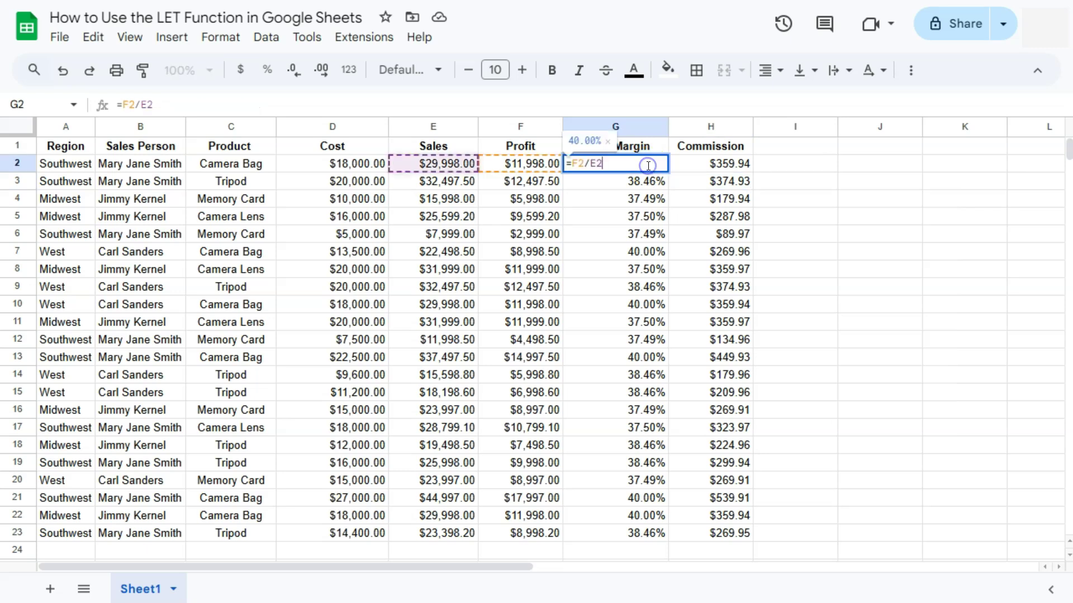
left_click_drag(605, 163, 580, 162)
double_click(708, 164)
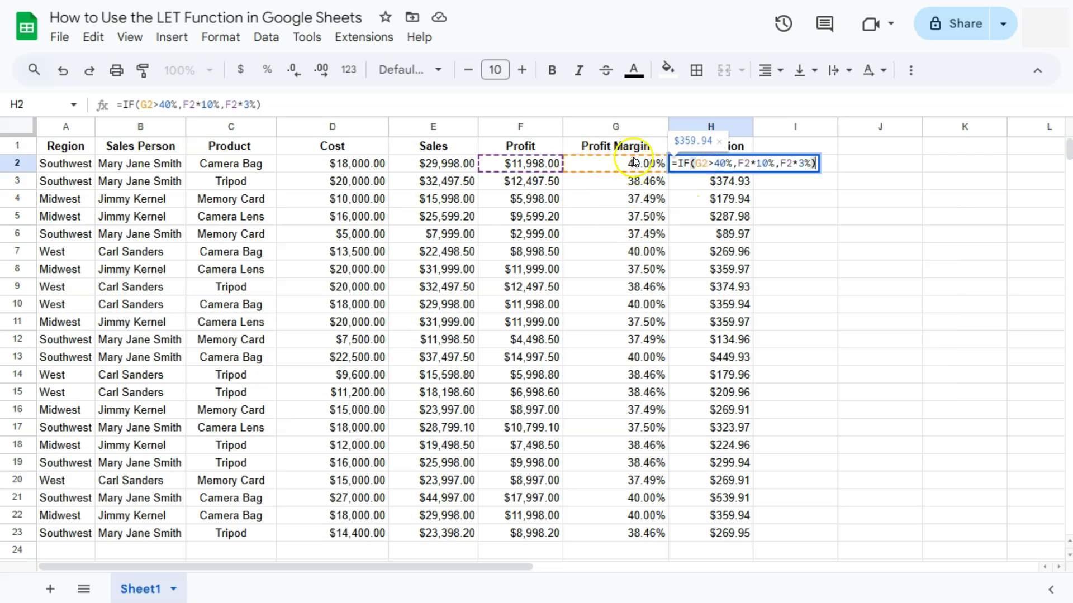
double_click(700, 163)
type("F2/E2")
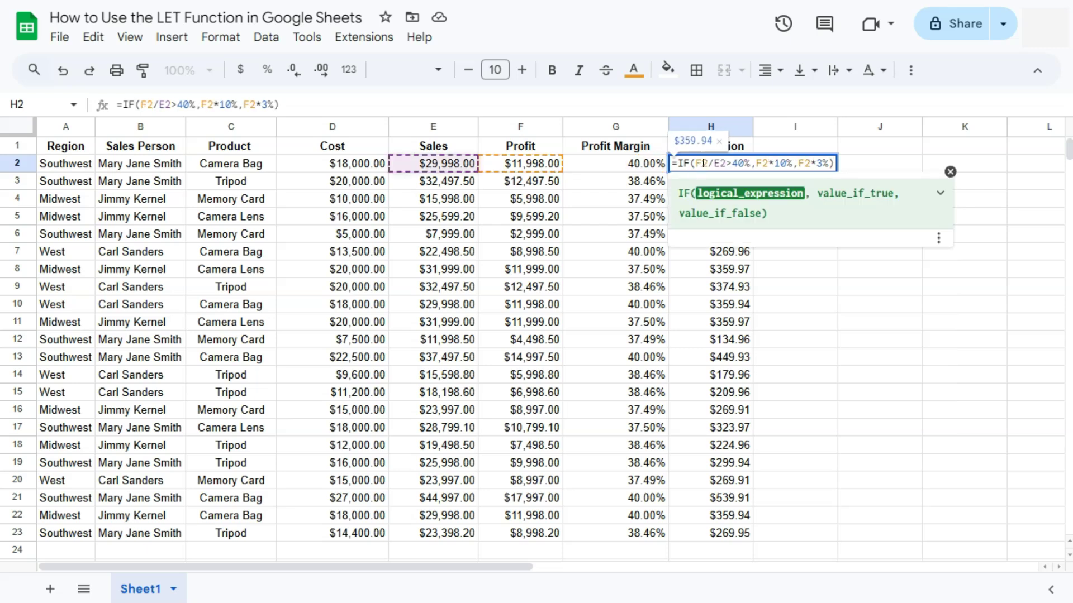
key("Return")
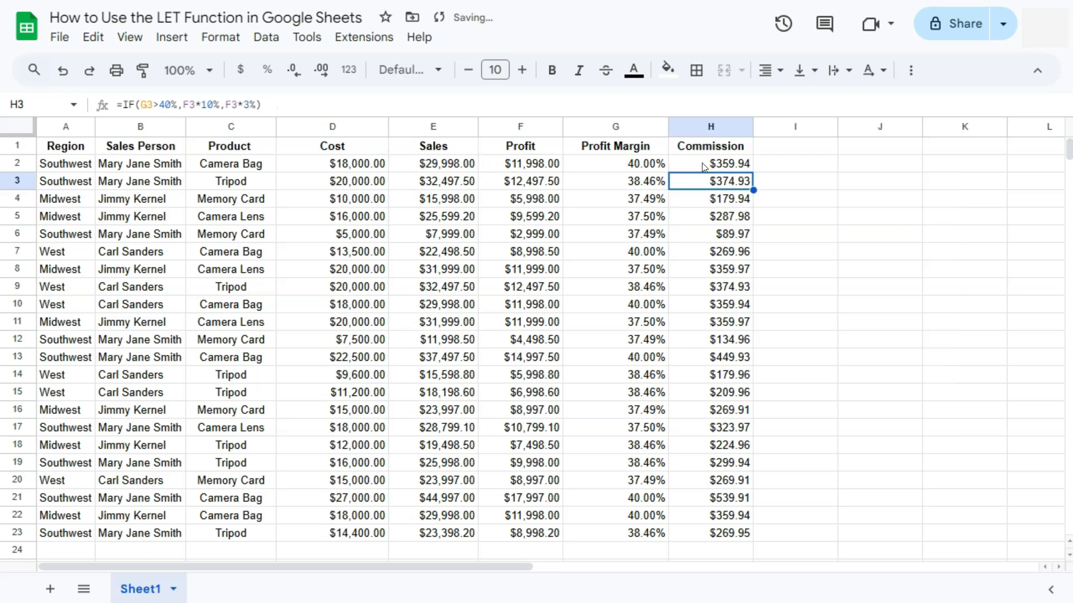
left_click(702, 165)
Step: Fill the commission formula down to H23 and delete the Profit Margin column
left_click_drag(753, 174, 719, 530)
left_click(828, 318)
left_click(623, 121)
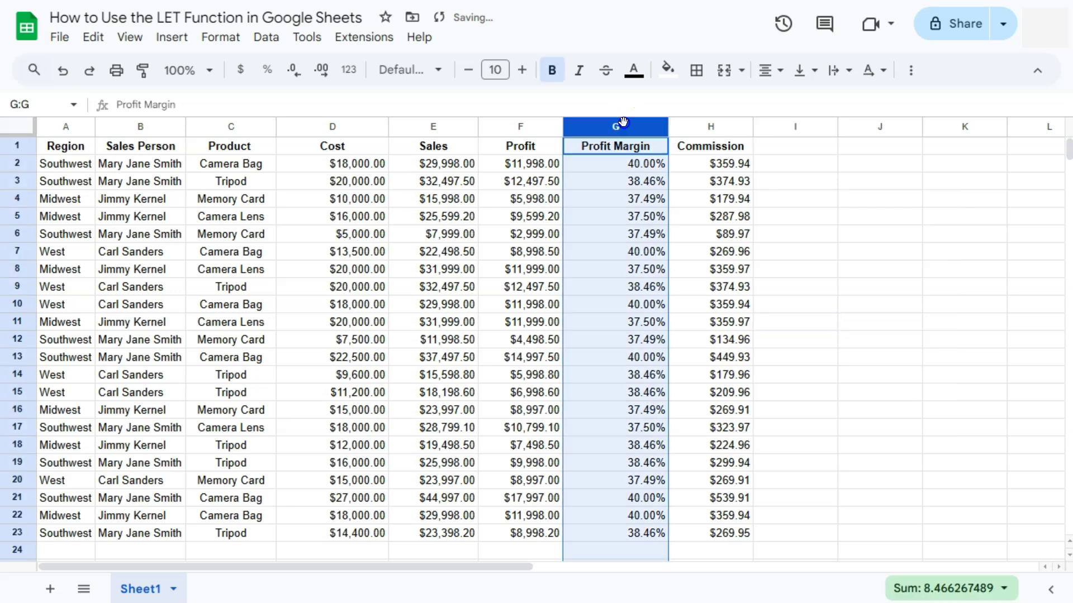
right_click(623, 122)
left_click(672, 257)
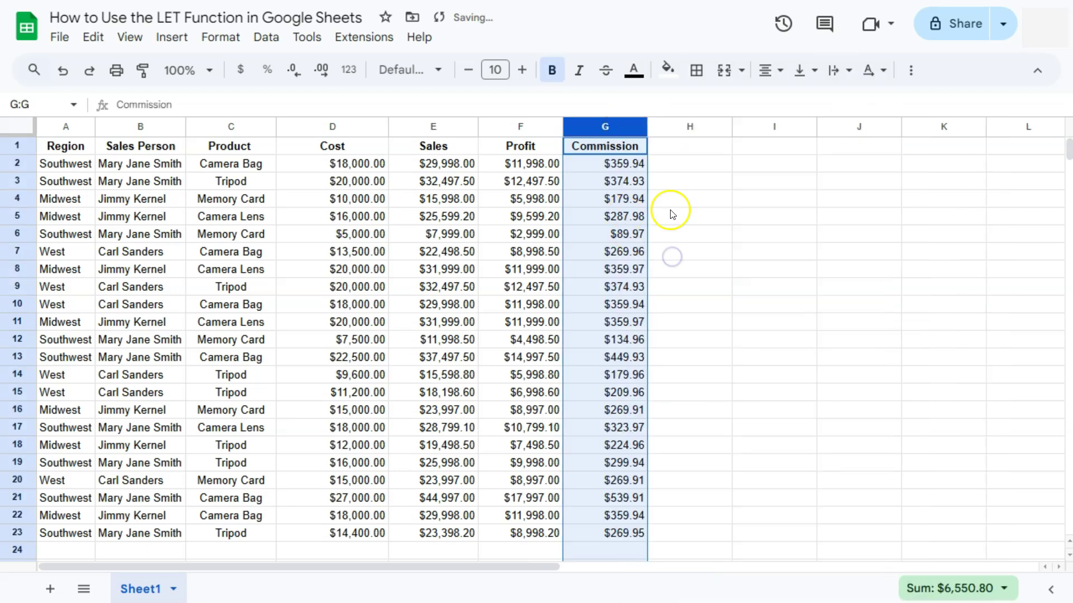
left_click(671, 213)
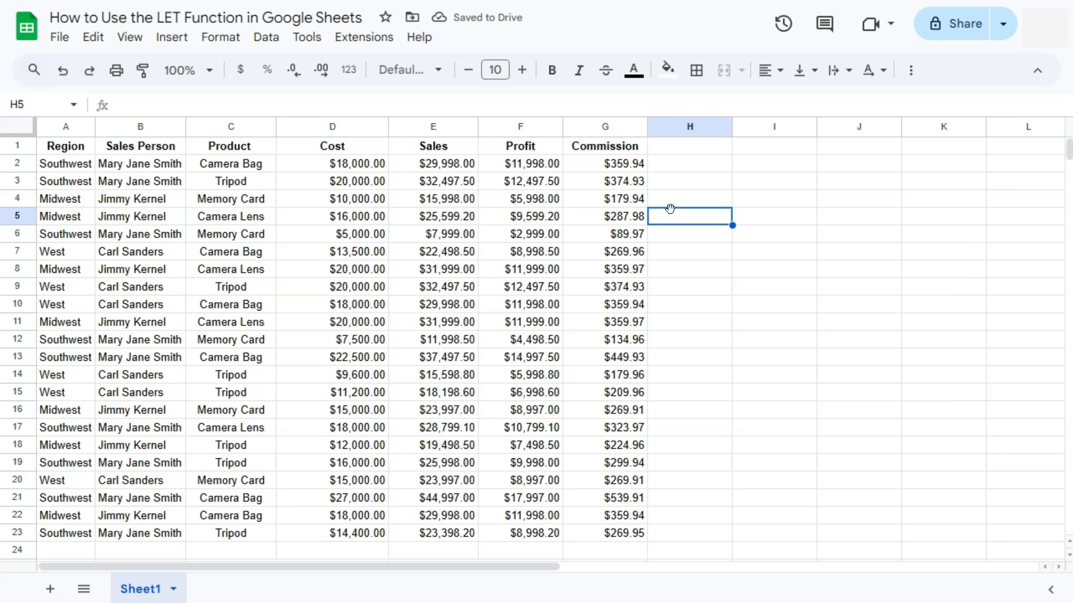
Step: Inspect the G2 commission formula without changing it
double_click(594, 170)
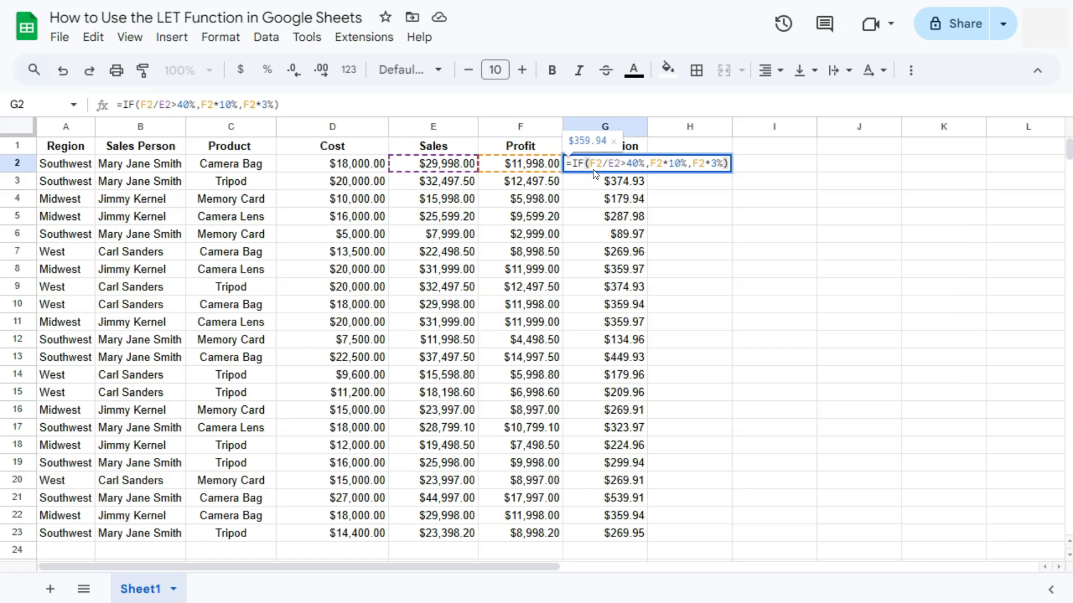
left_click(604, 166)
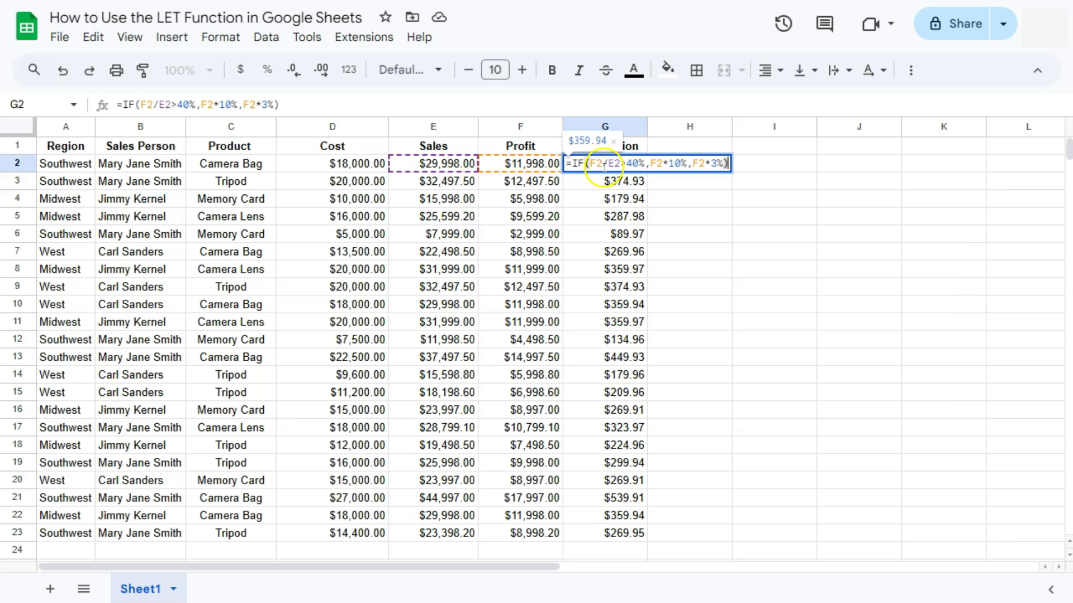
left_click(613, 202)
Step: Replace each F2 in G2's commission formula with E2-D2 copied from the Profit formula
double_click(525, 164)
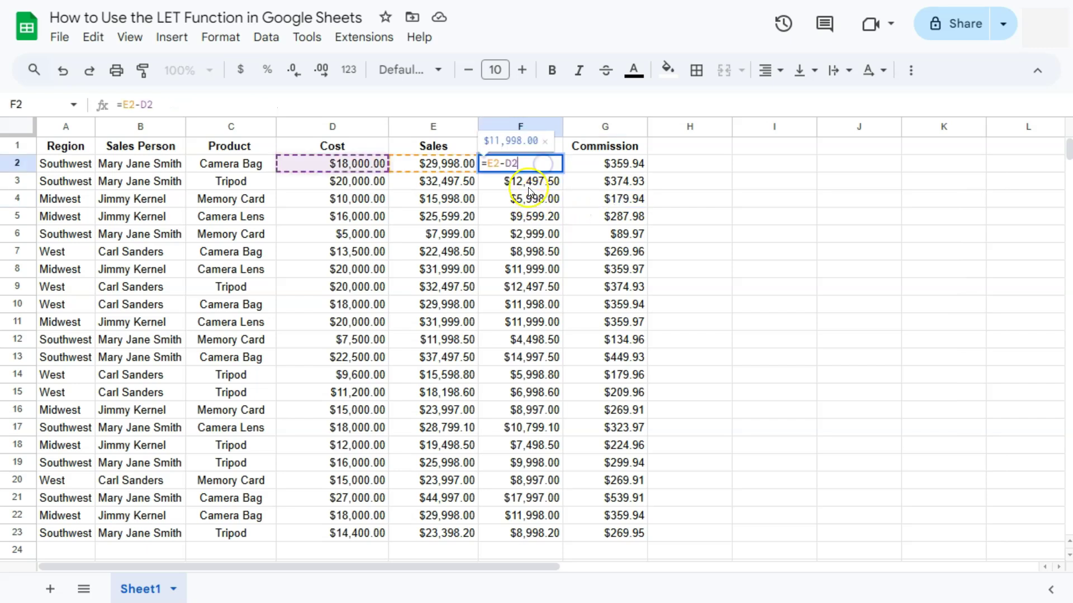
left_click_drag(520, 161, 489, 163)
key("ctrl+c")
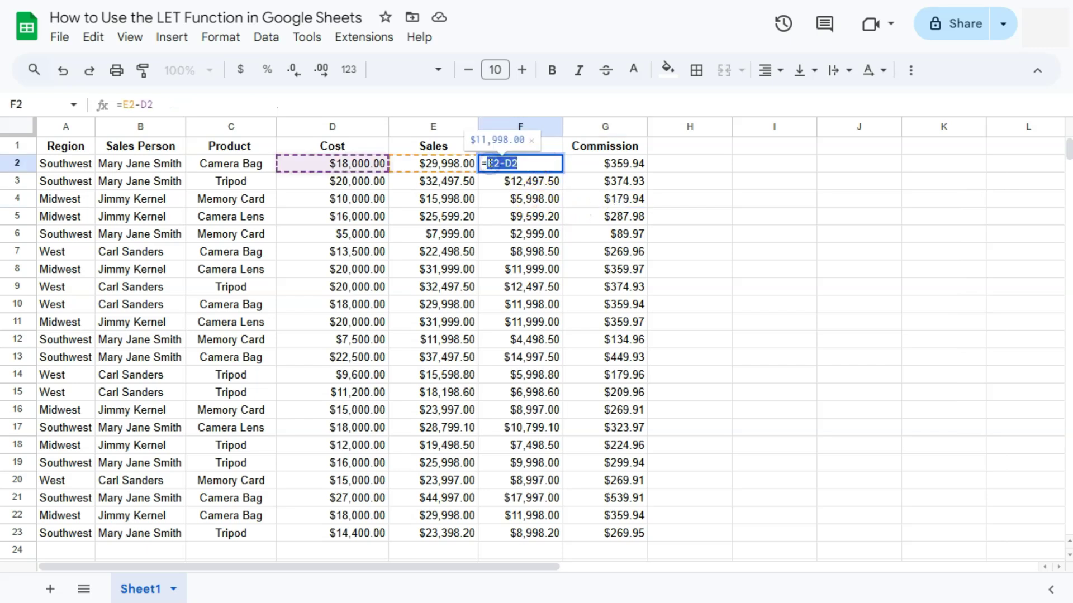
left_click(612, 168)
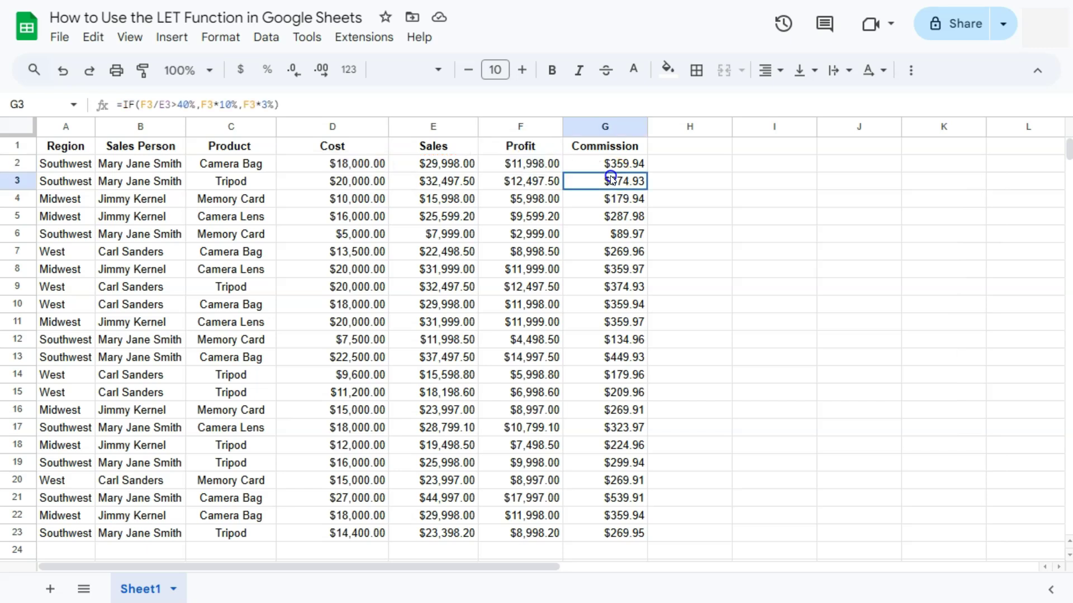
double_click(612, 167)
double_click(594, 162)
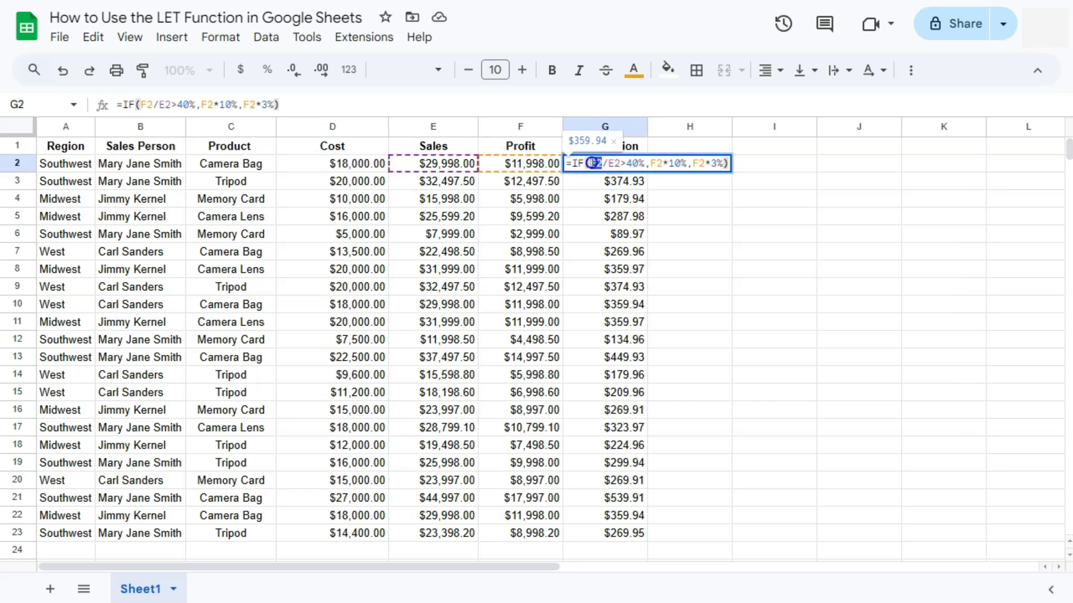
key("ctrl+v")
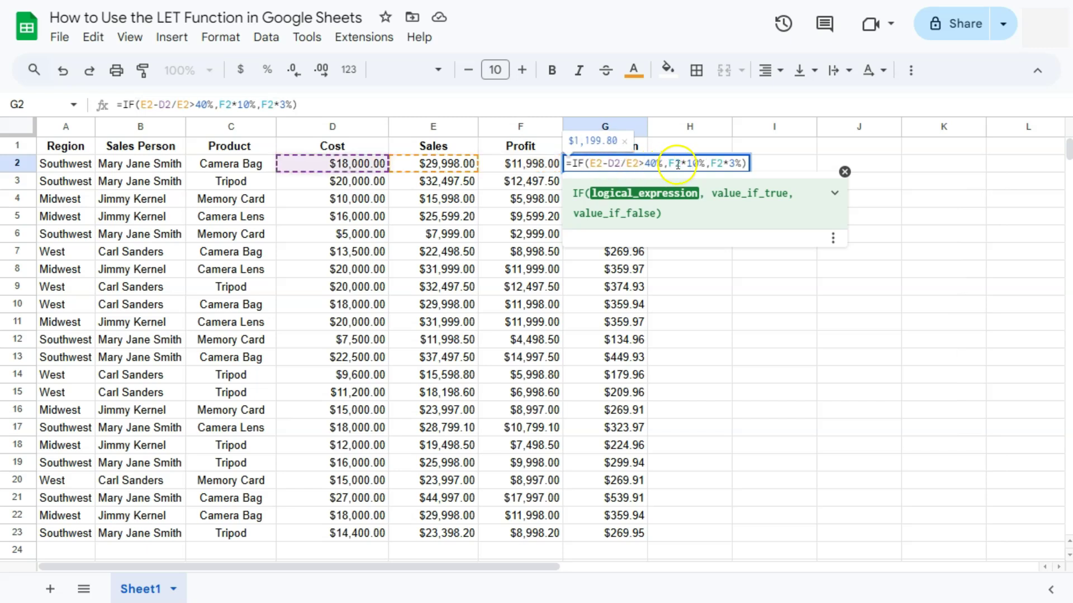
double_click(674, 162)
key("ctrl+v")
double_click(733, 163)
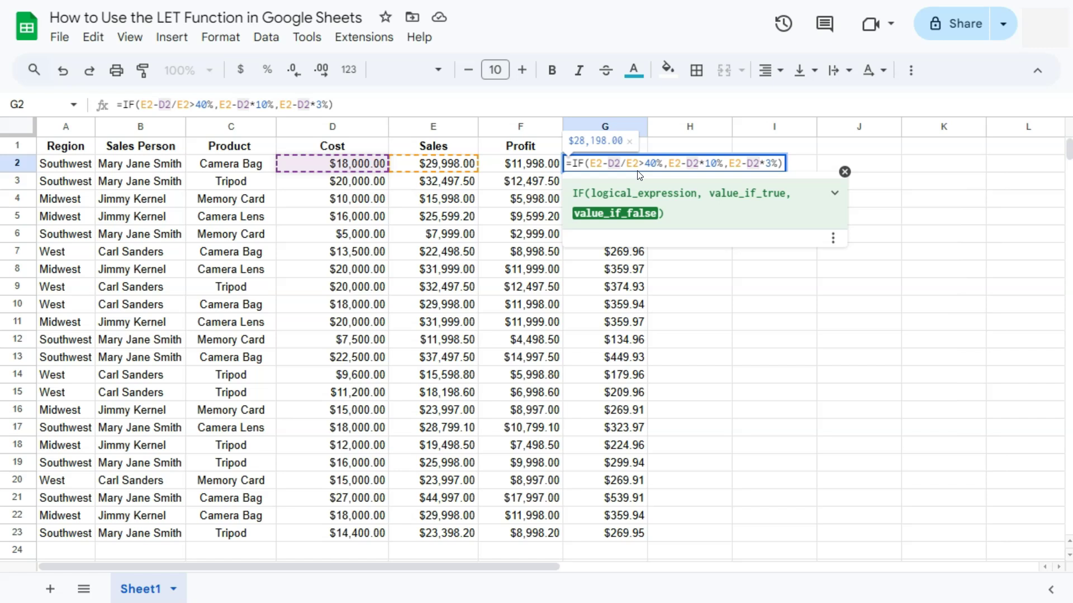
Step: Wrap each E2-D2 in parentheses, giving =IF((E2-D2)/E2>40%,(E2-D2)*10%,(E2-D2)*3%)
left_click_drag(590, 163, 618, 165)
left_click(590, 163)
type("(")
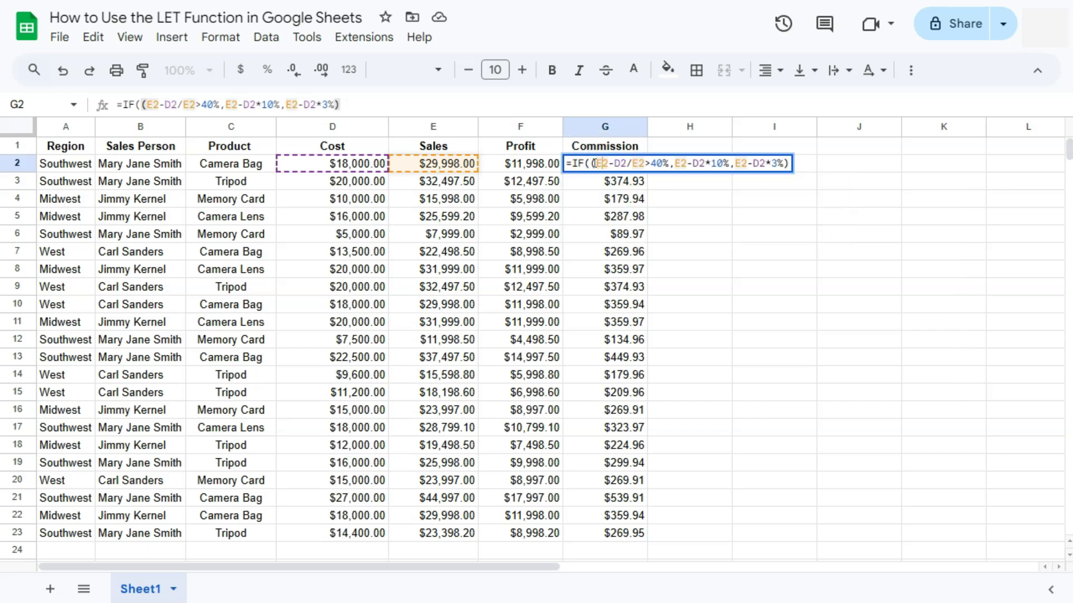
key("Right")
key("Right")
key("Right")
key("Right")
key("Right")
type(")")
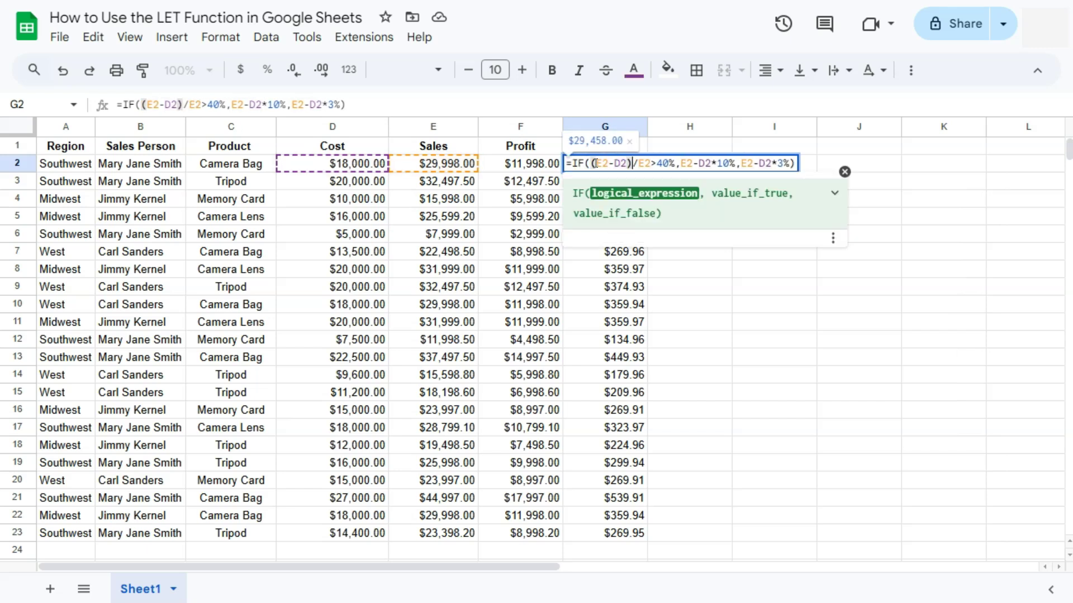
left_click(682, 163)
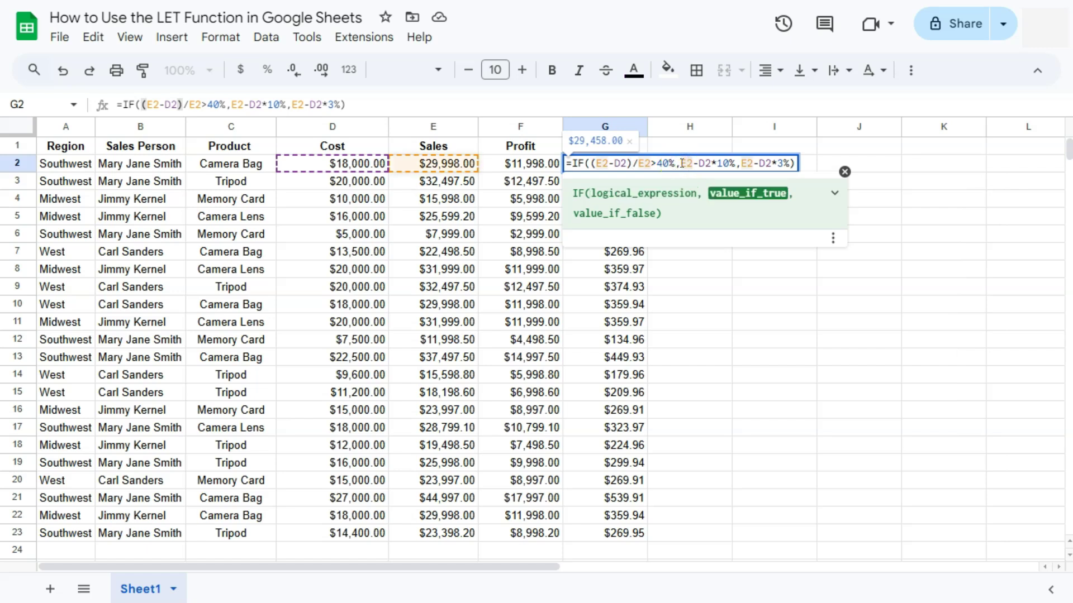
type("(")
left_click(718, 163)
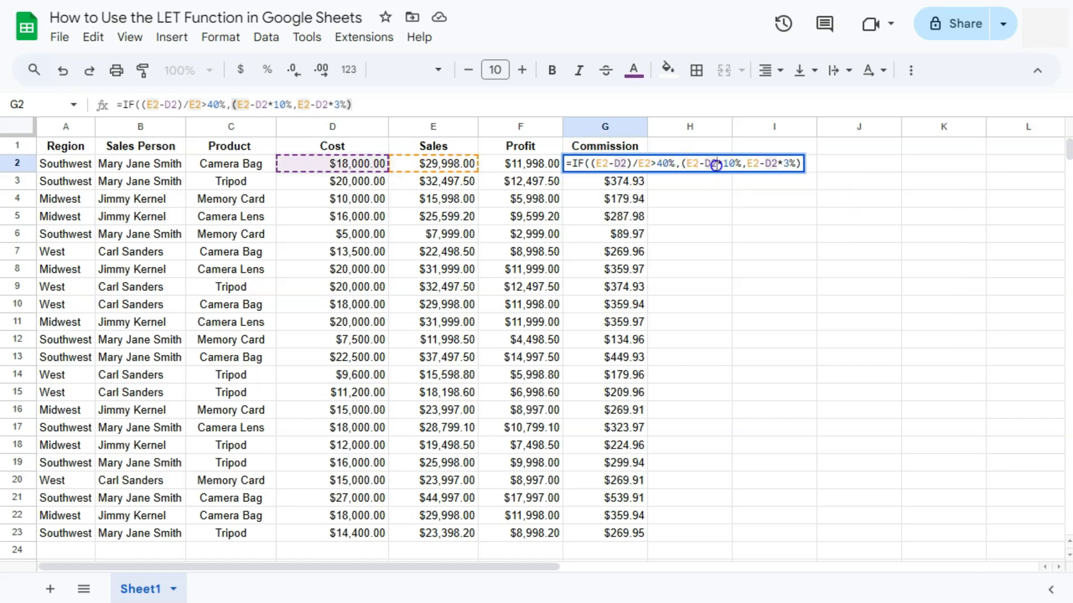
type(")")
left_click(754, 164)
type("(")
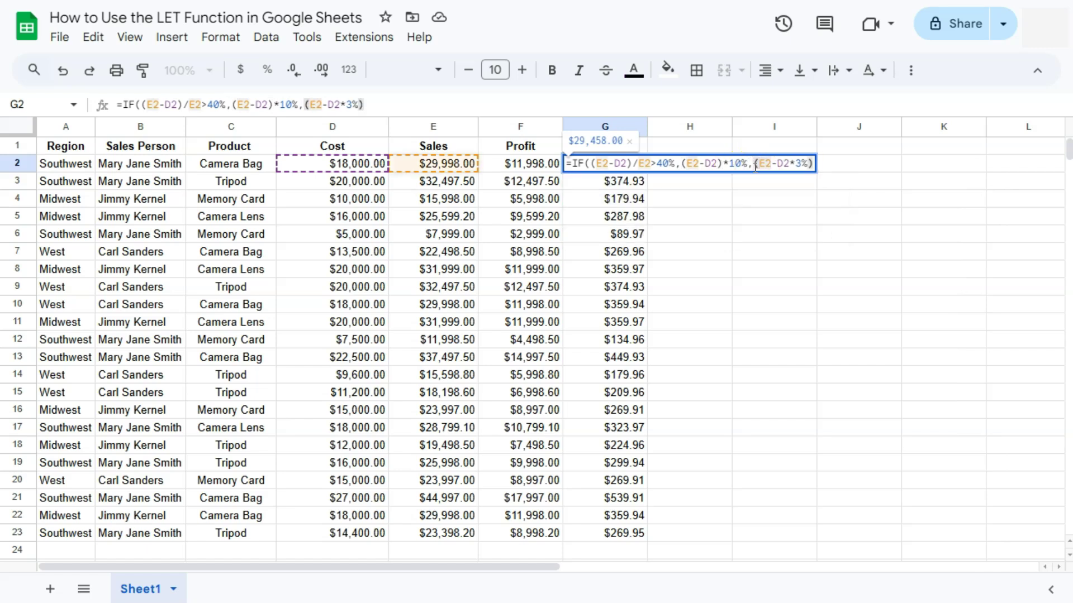
left_click(787, 164)
type(")")
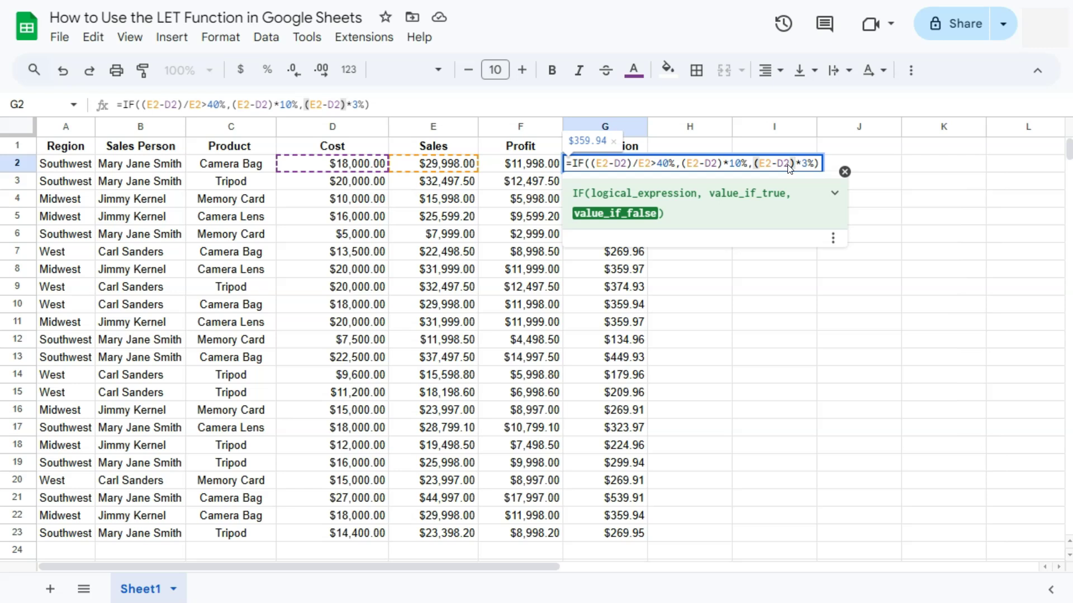
key("Return")
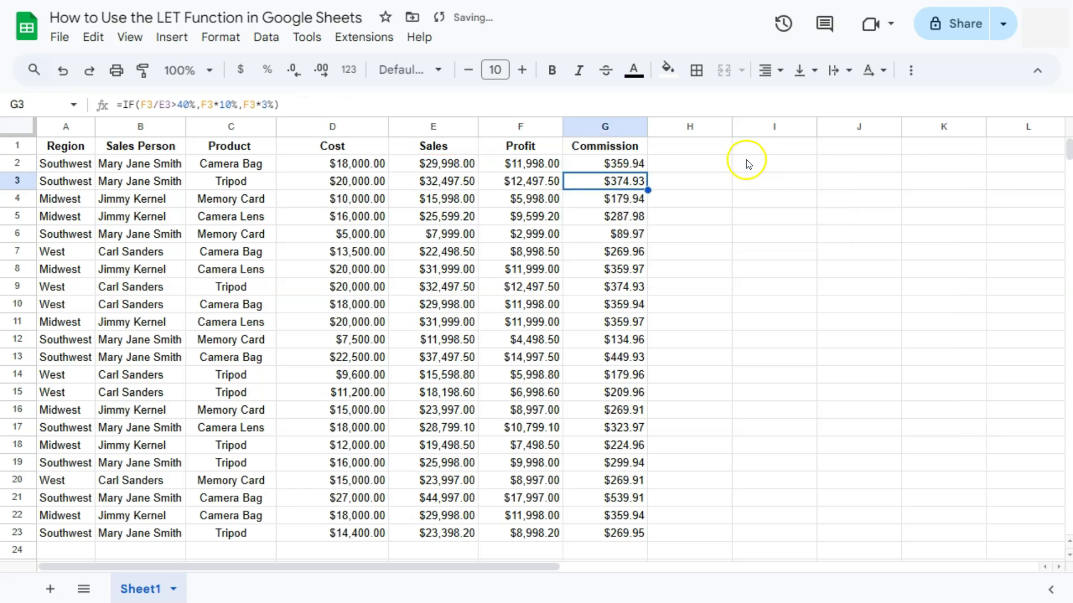
Step: Check the Commission results in G2:G23, then delete the Profit column F
left_click(641, 164)
left_click_drag(643, 165, 632, 534)
left_click(679, 471)
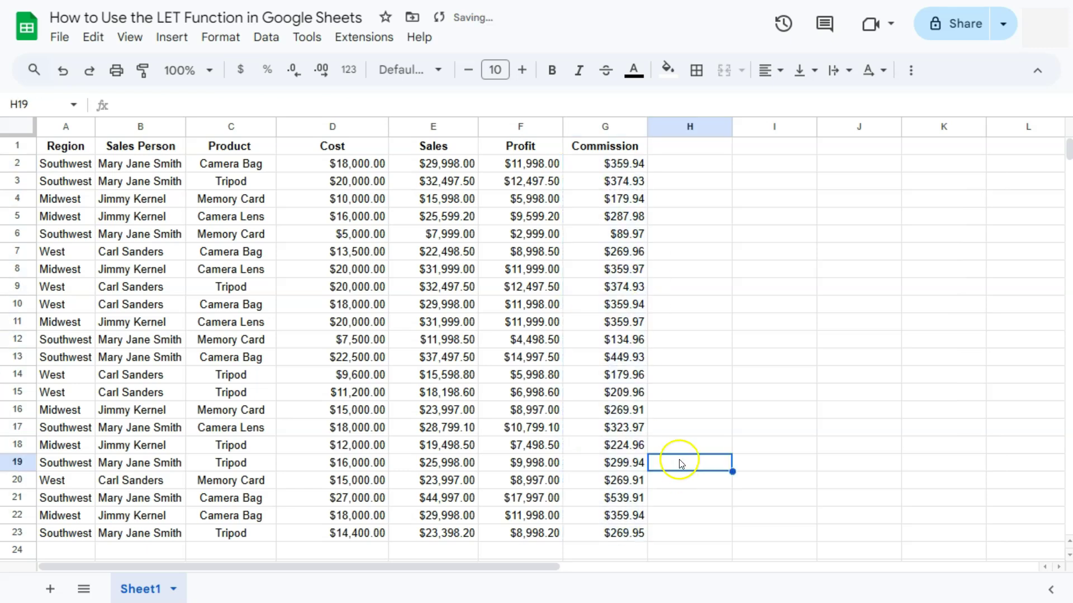
left_click(516, 126)
right_click(516, 125)
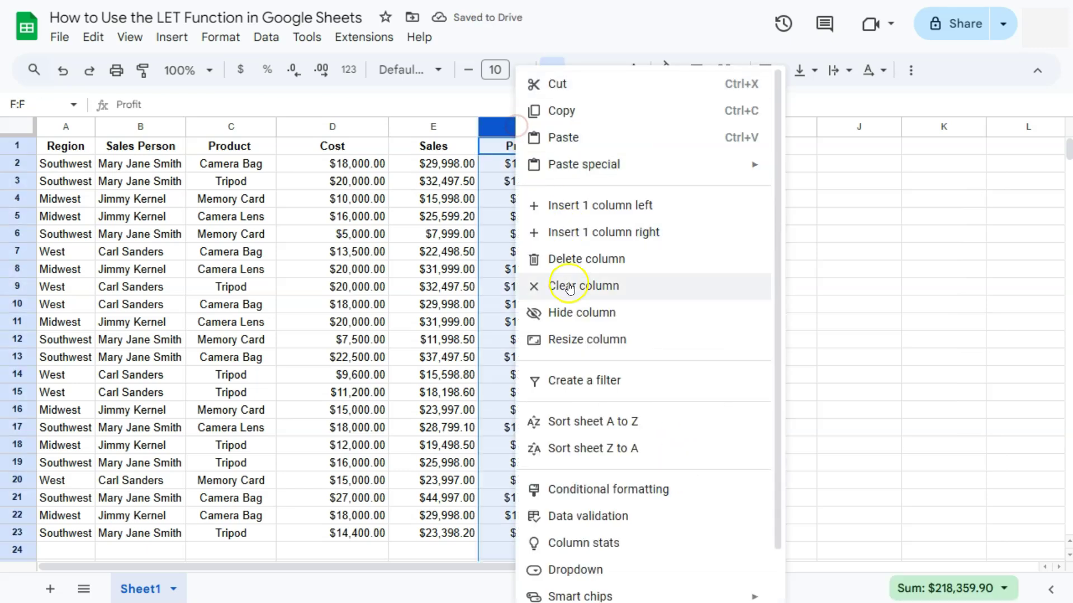
left_click(573, 261)
left_click(591, 163)
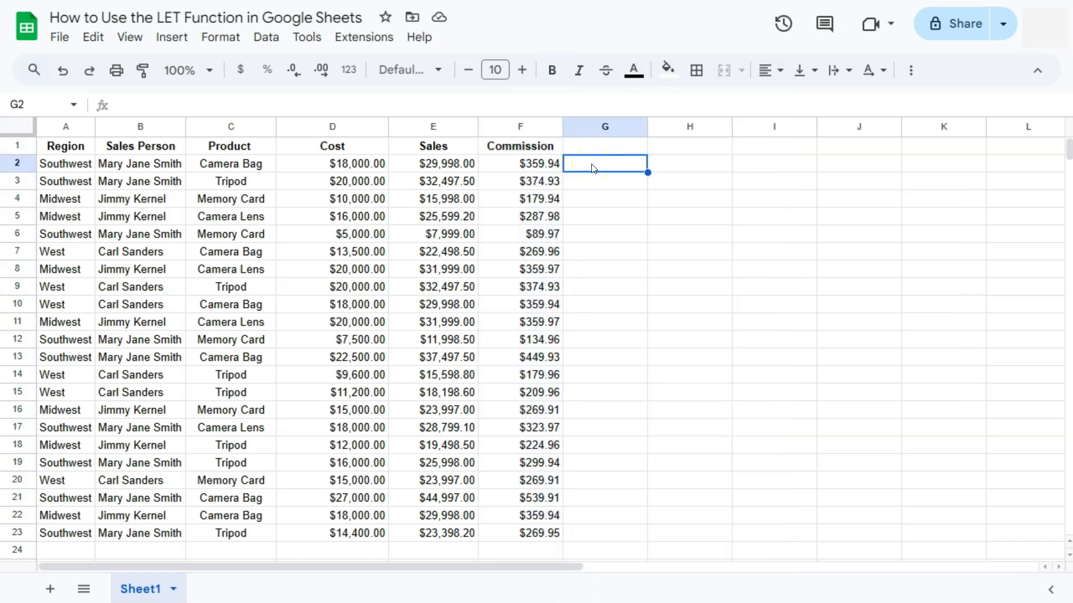
double_click(546, 165)
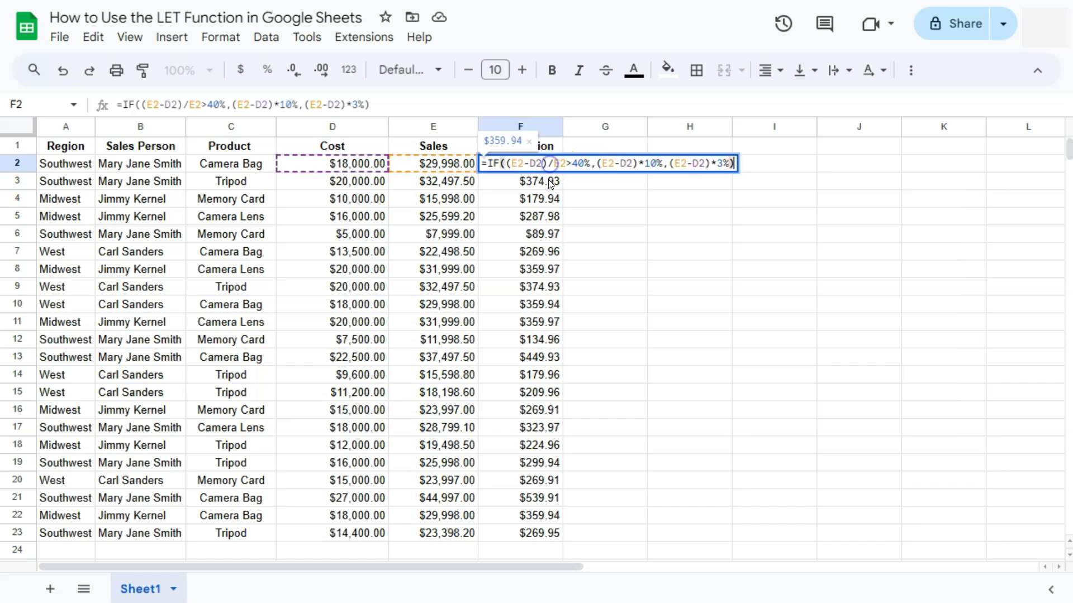
left_click(510, 164)
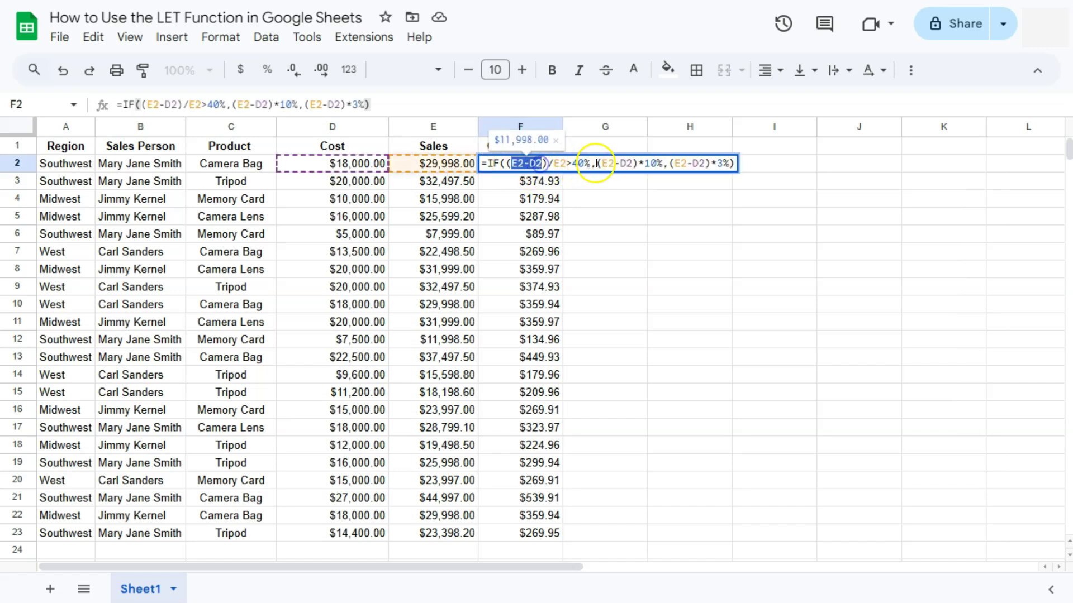
left_click_drag(600, 164, 705, 164)
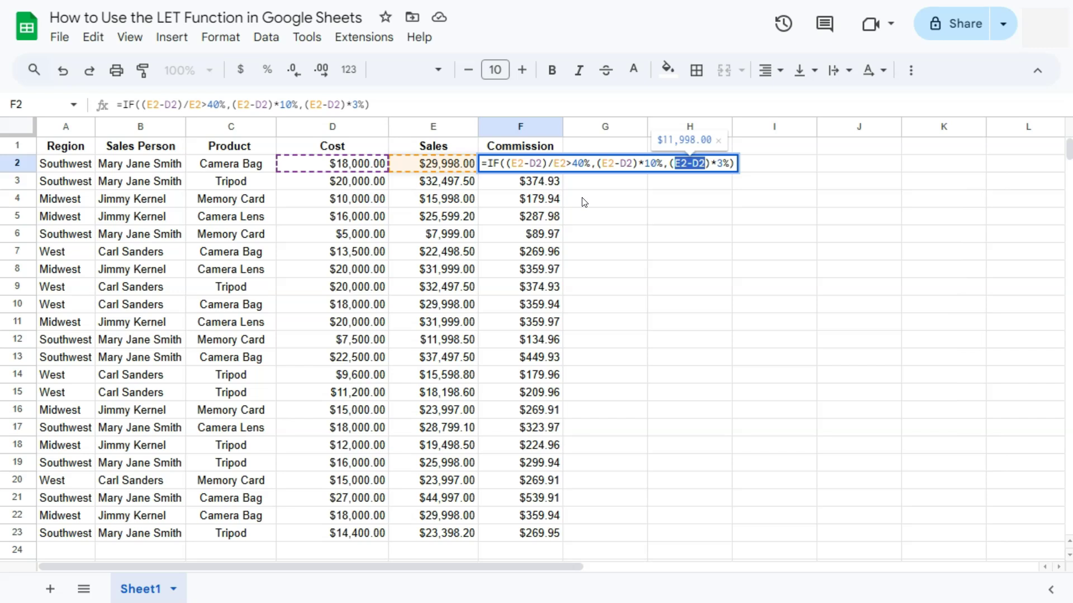
left_click_drag(512, 163, 542, 163)
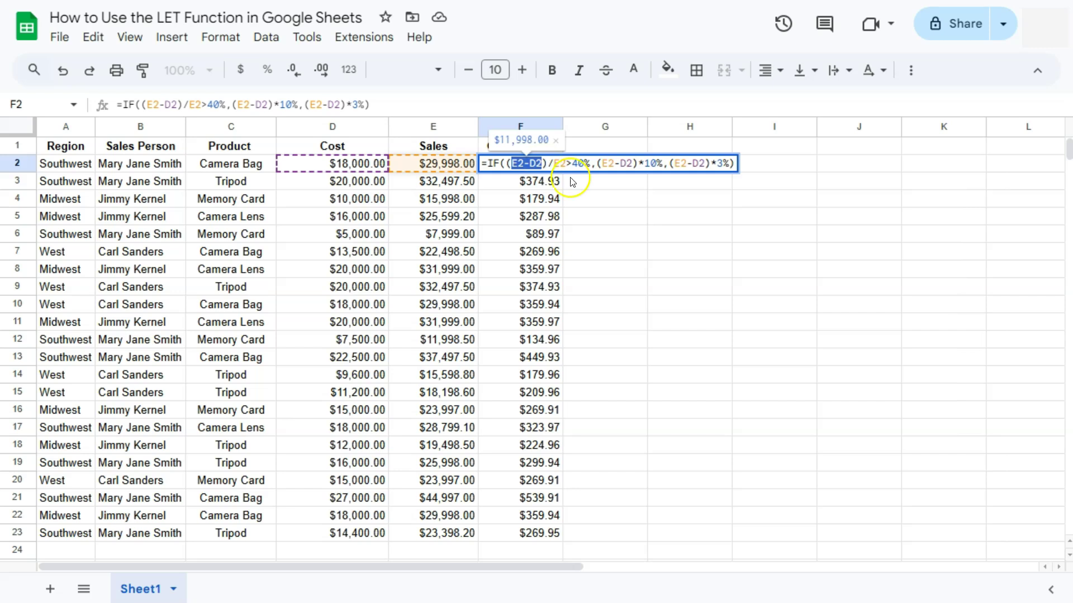
key("Escape")
left_click(634, 222)
Step: Type LET FUNCTION in G1, widen column G and centre the header
left_click(612, 147)
type("L")
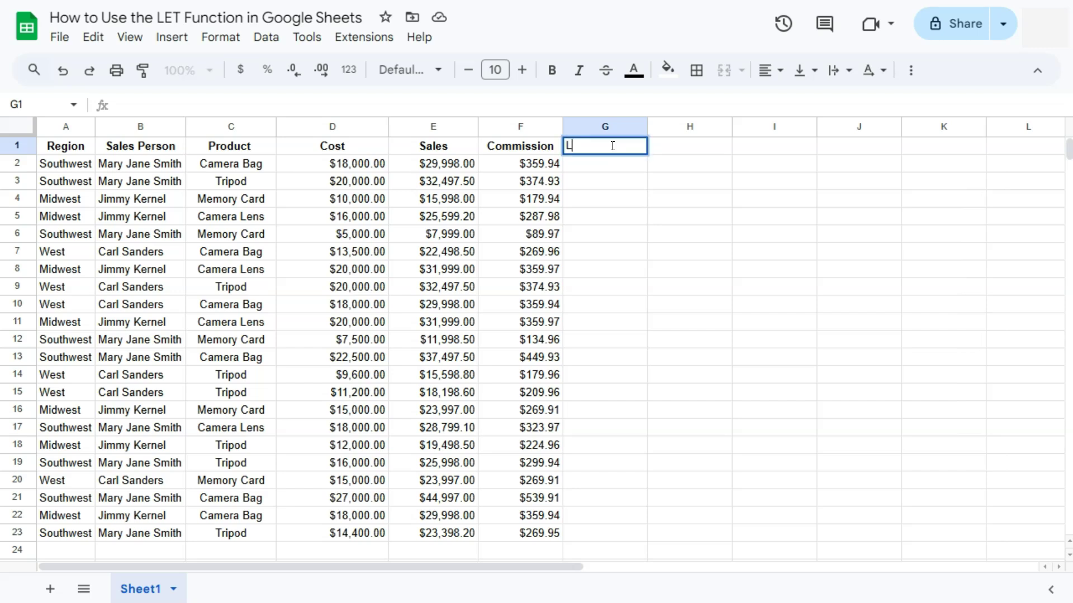
type("ET FUNCTION")
key("Return")
left_click(611, 145)
left_click_drag(648, 126, 688, 126)
key("ctrl+shift+e")
left_click(634, 163)
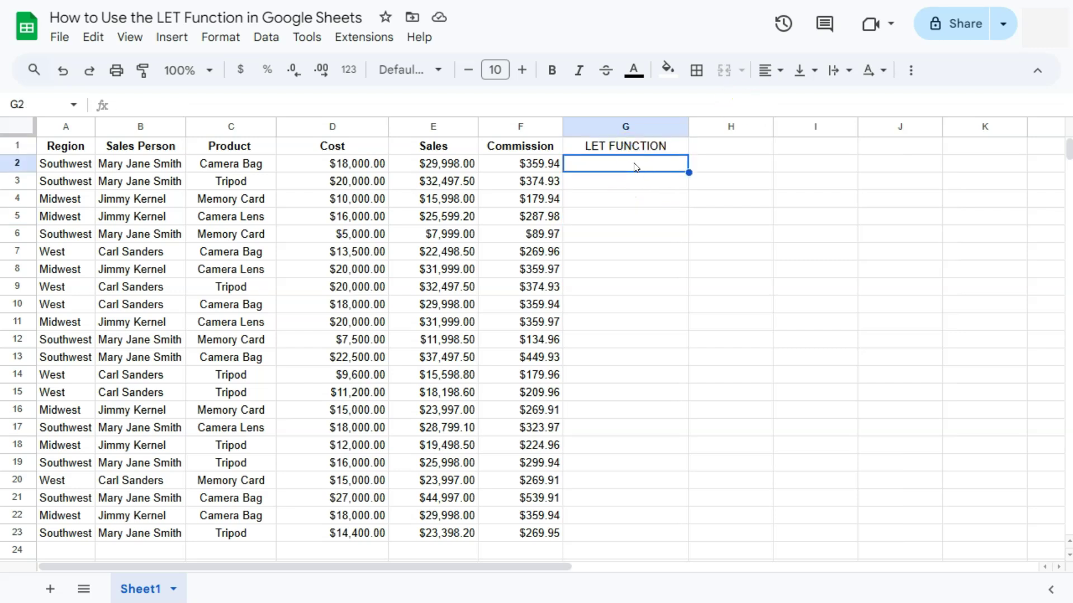
double_click(635, 164)
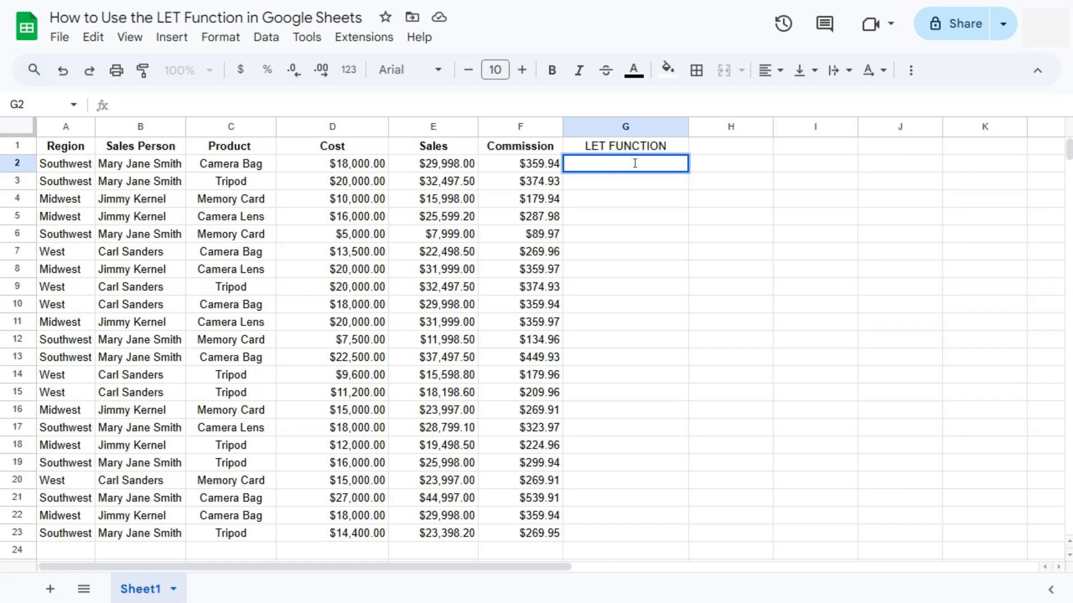
Step: Start G2's formula as =LET(PROFIT, declaring the PROFIT variable
type("=")
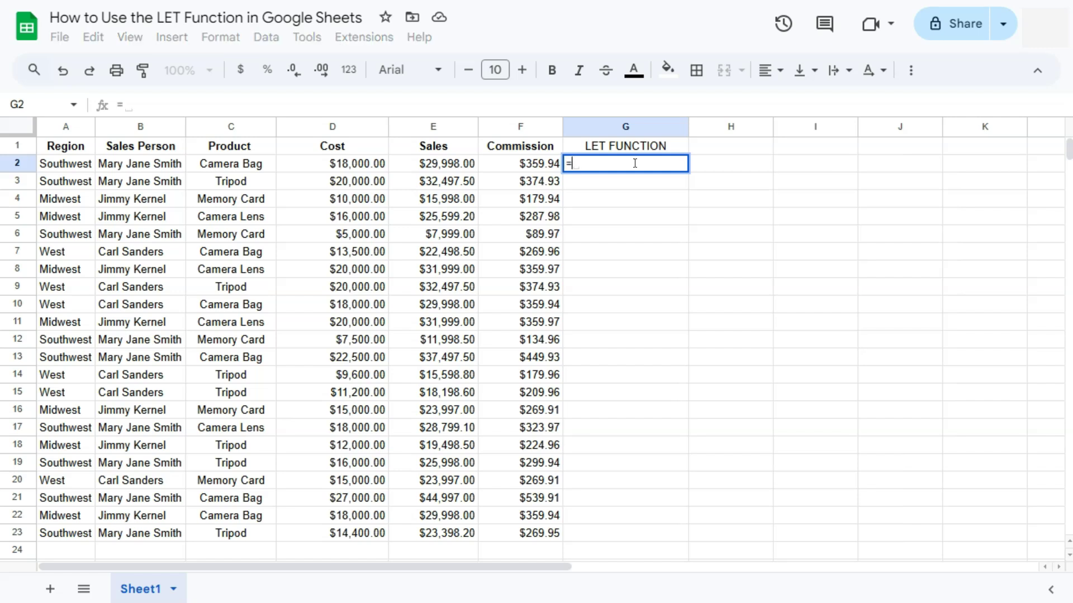
type("LET")
left_click(624, 203)
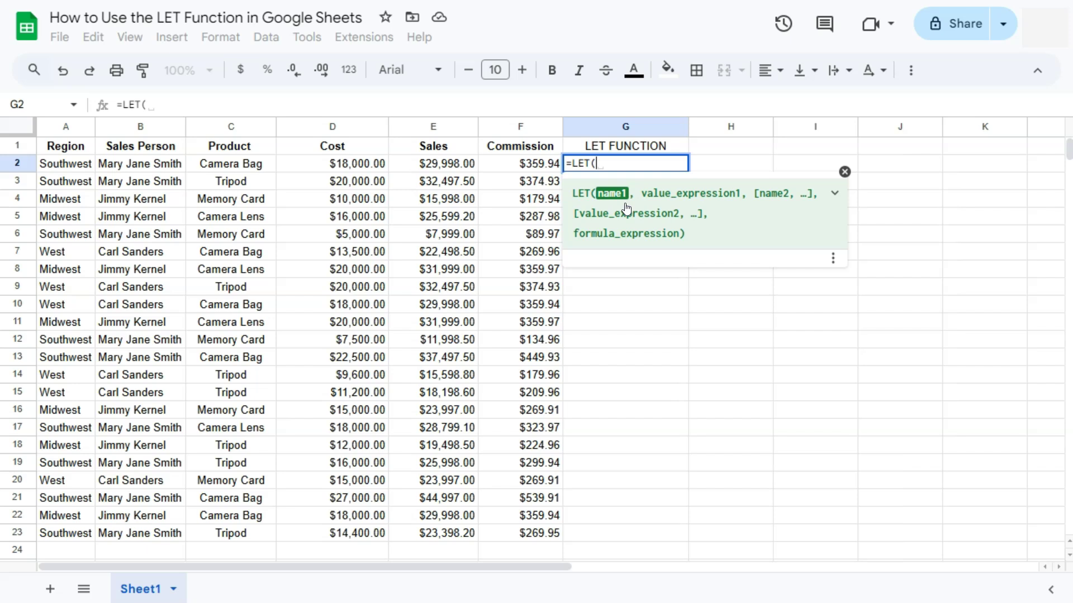
type("PRO")
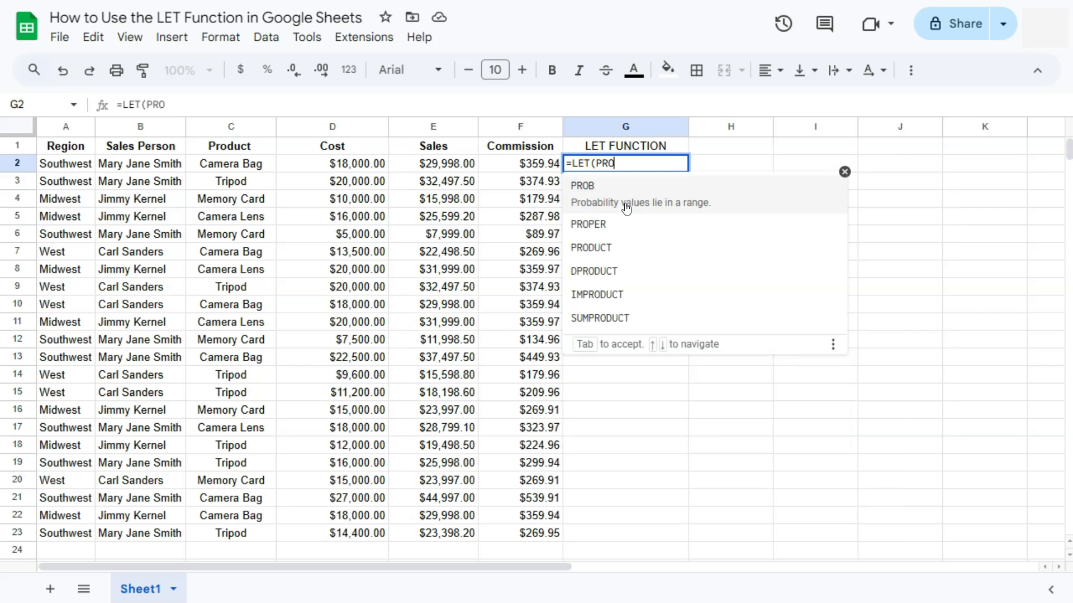
type("FIT")
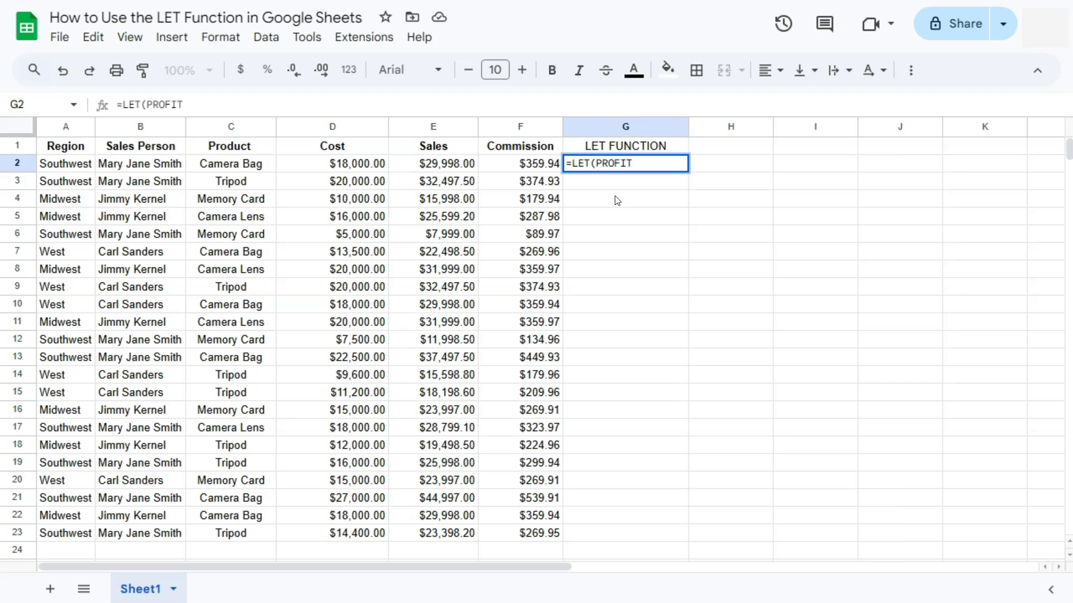
type(",")
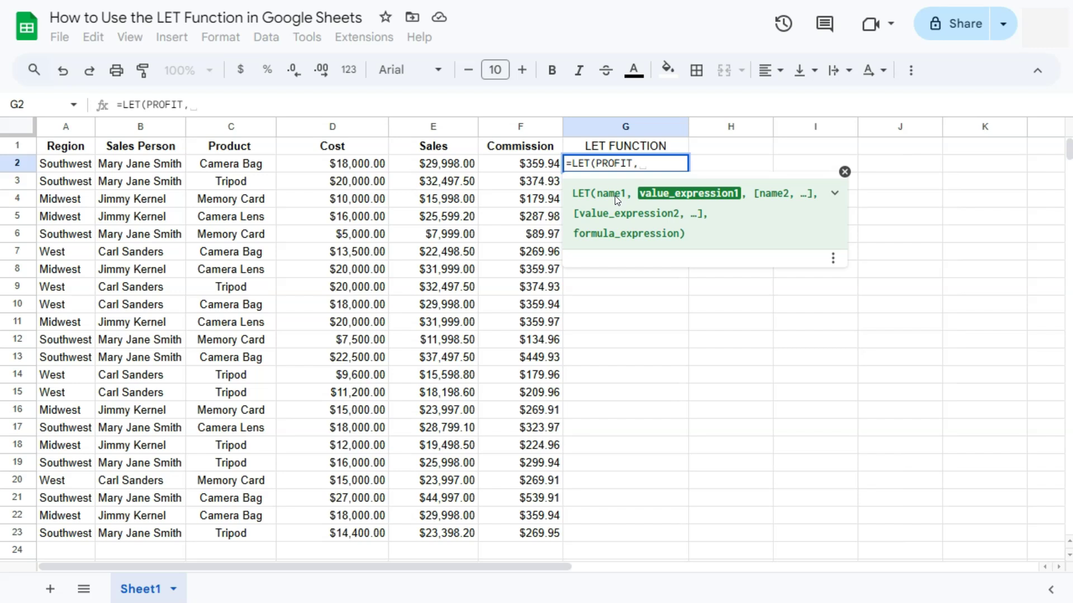
Step: Complete G2 as =LET(PROFIT,E2-D2,IF(Profit/E2>40%,Profit*10%,profit*3%))
left_click(454, 164)
type("-")
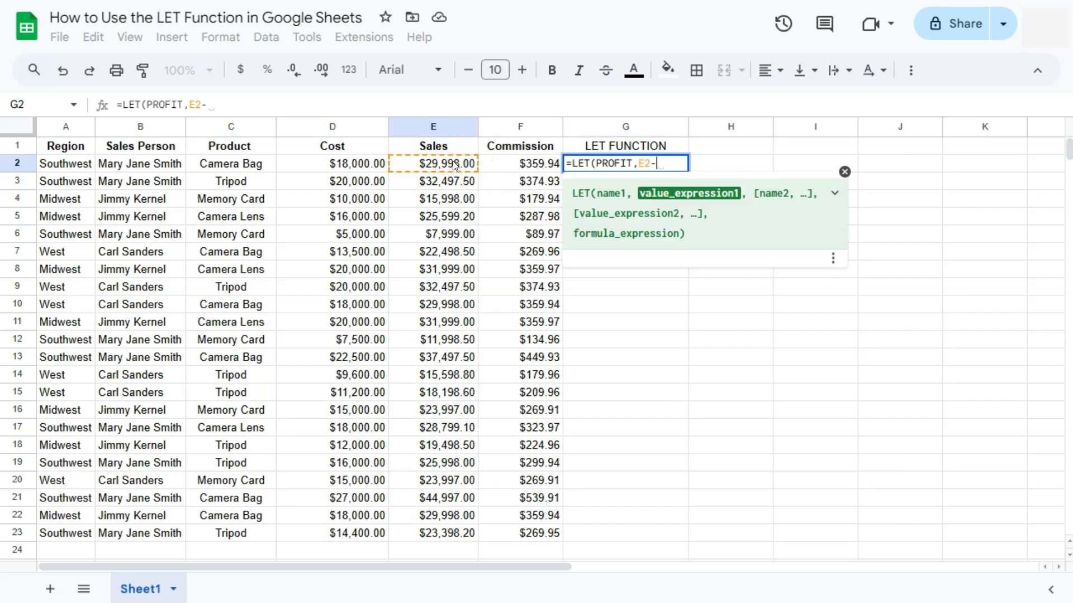
left_click(362, 165)
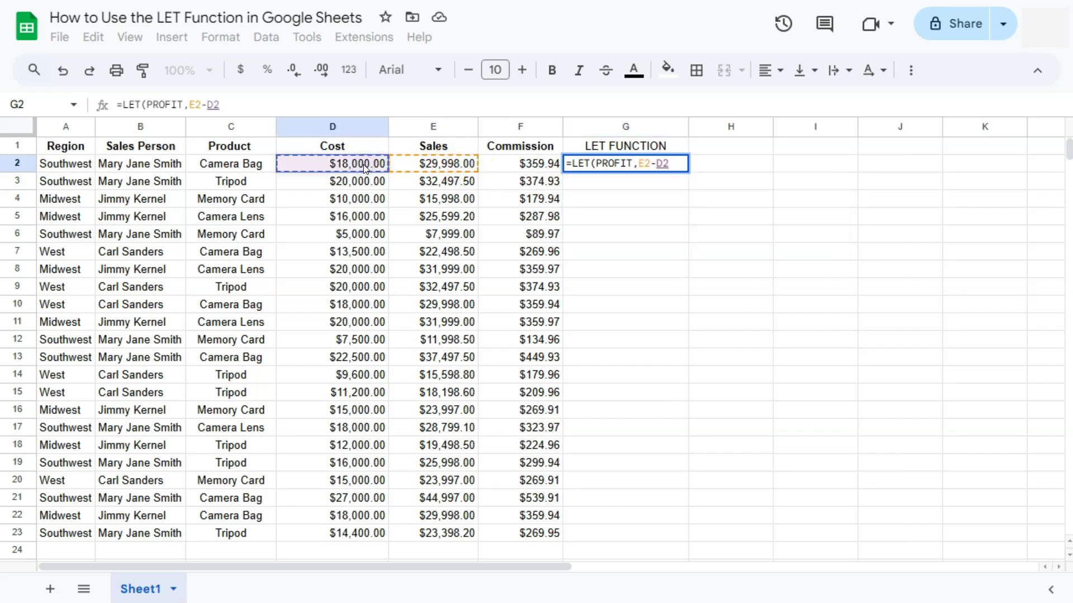
type(",")
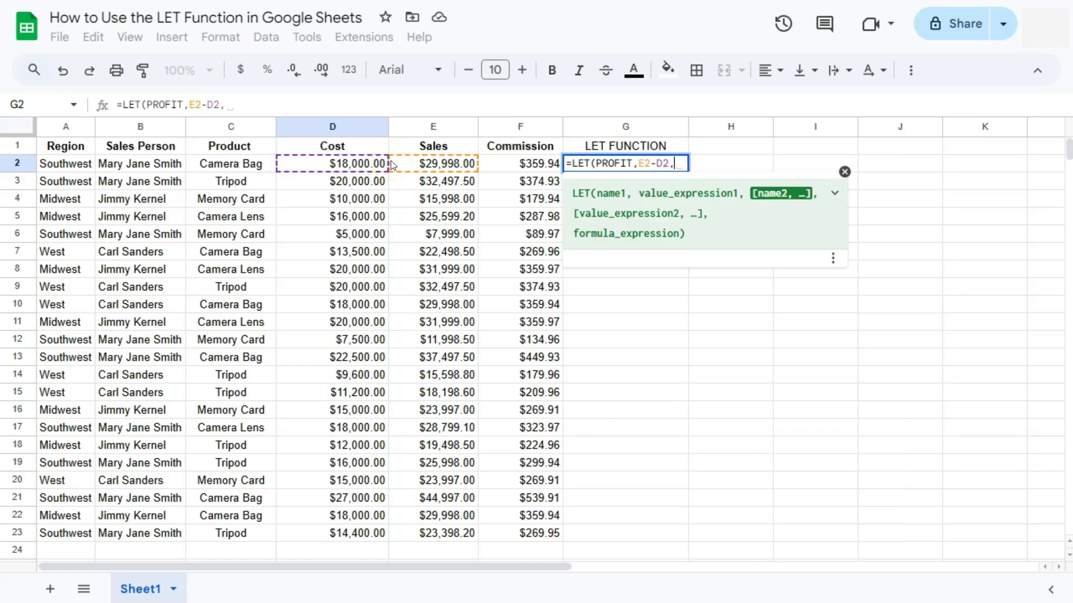
type("IF")
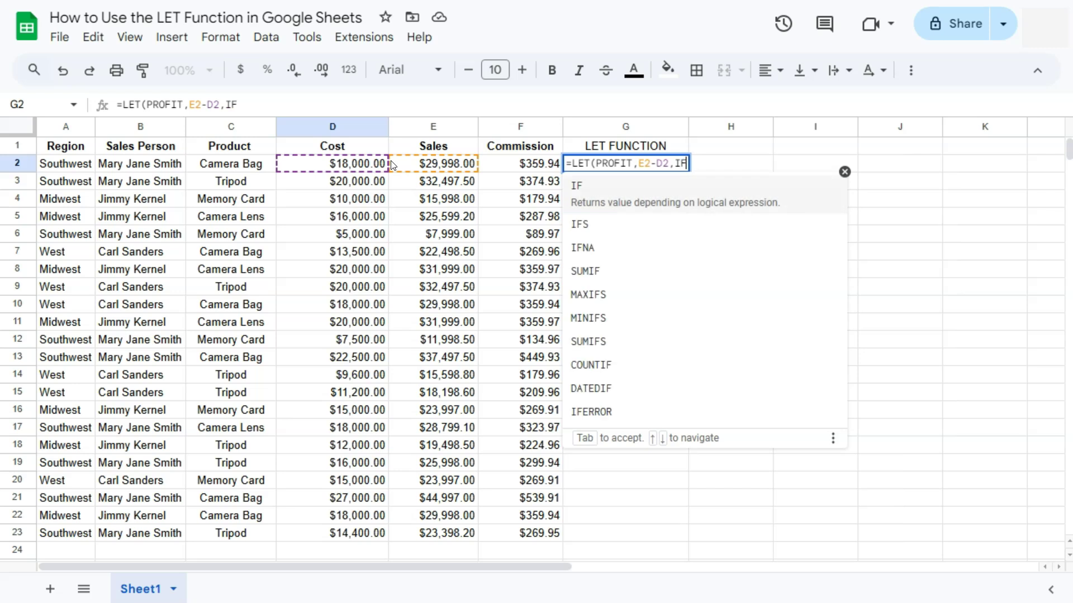
type("(")
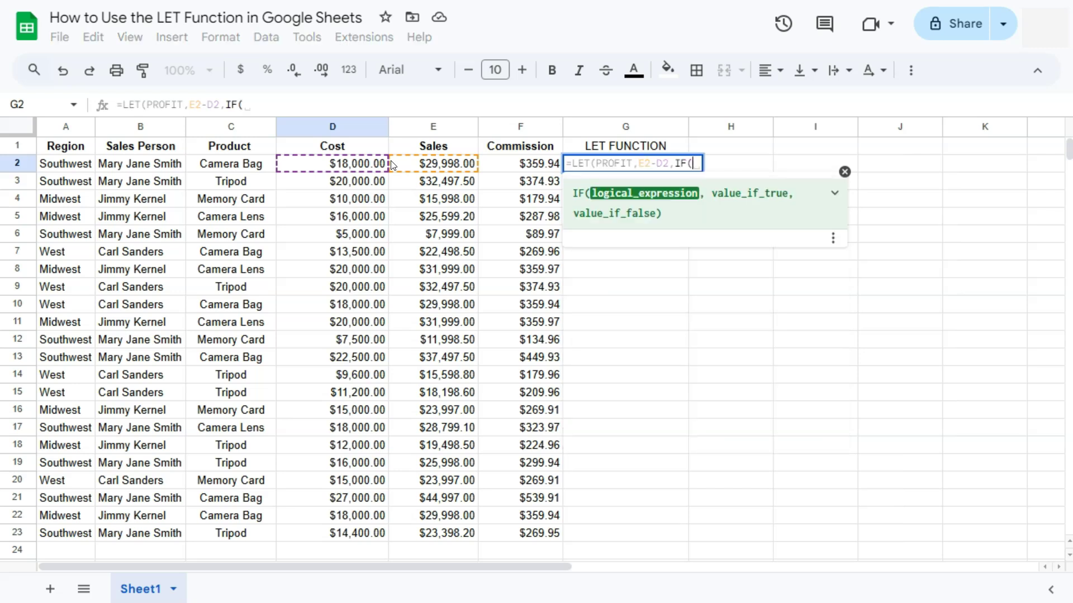
type("Profit")
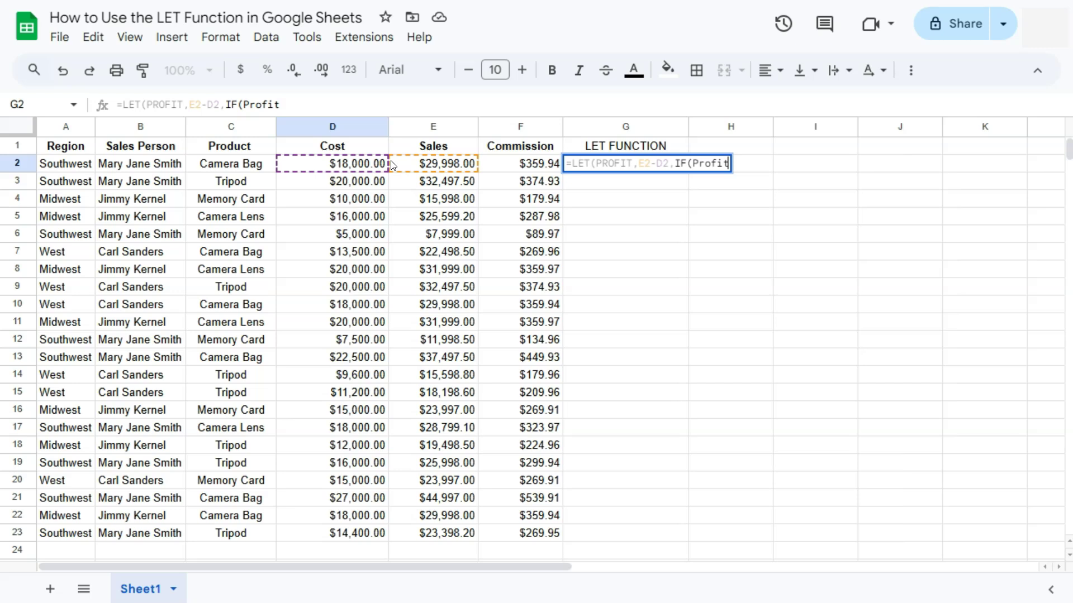
type("/")
left_click(414, 164)
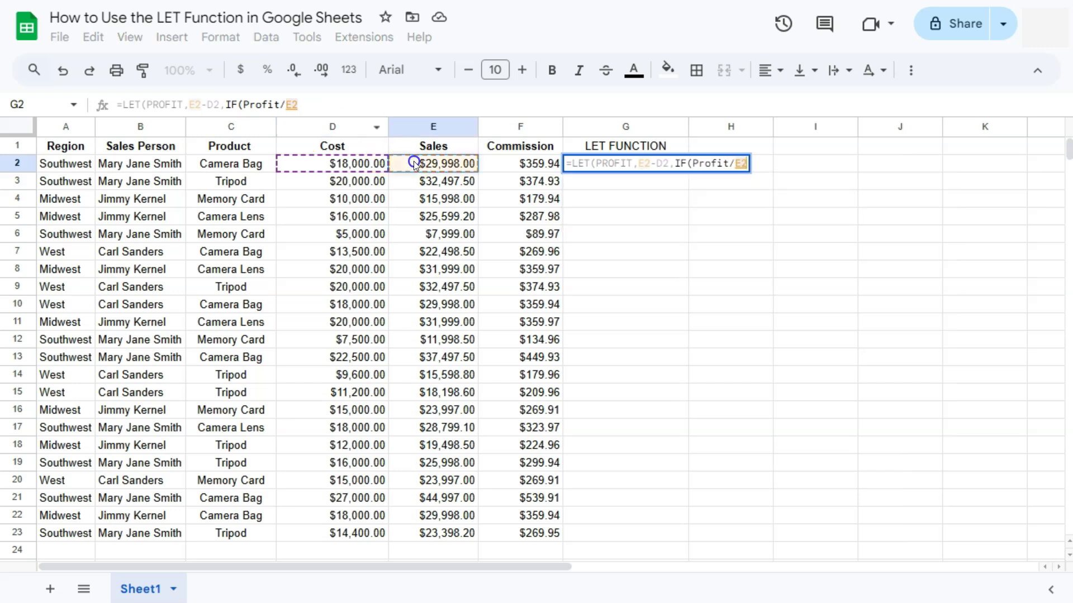
type(">")
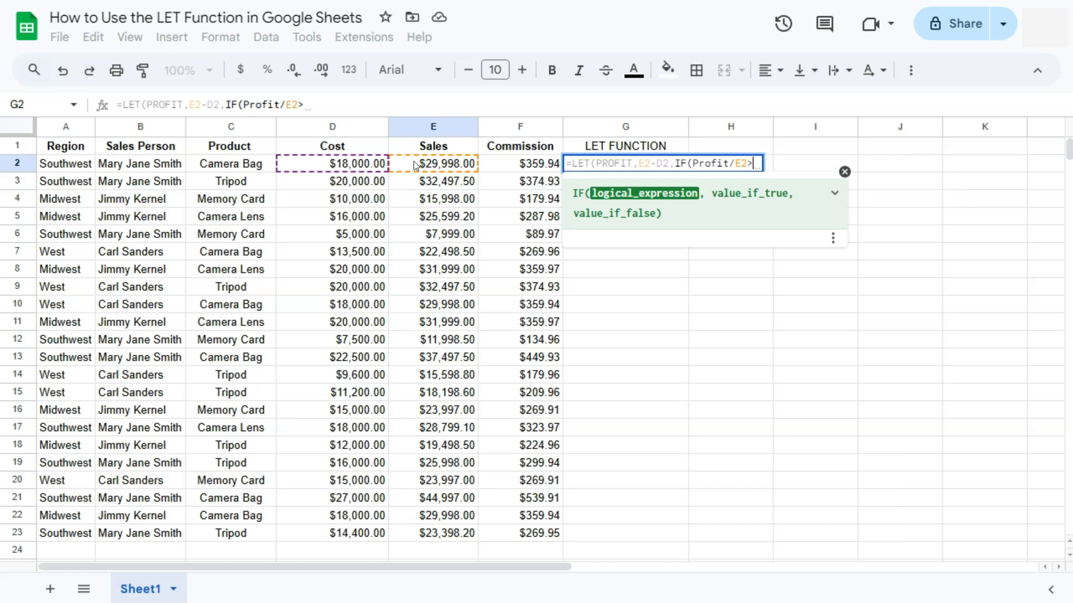
type("40%, ")
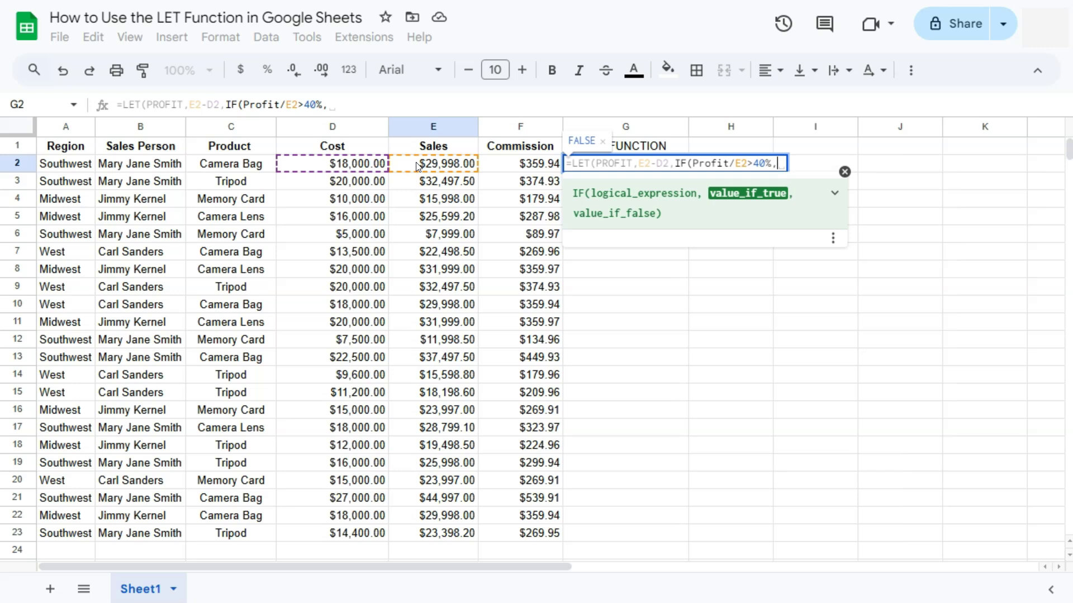
type("Profit")
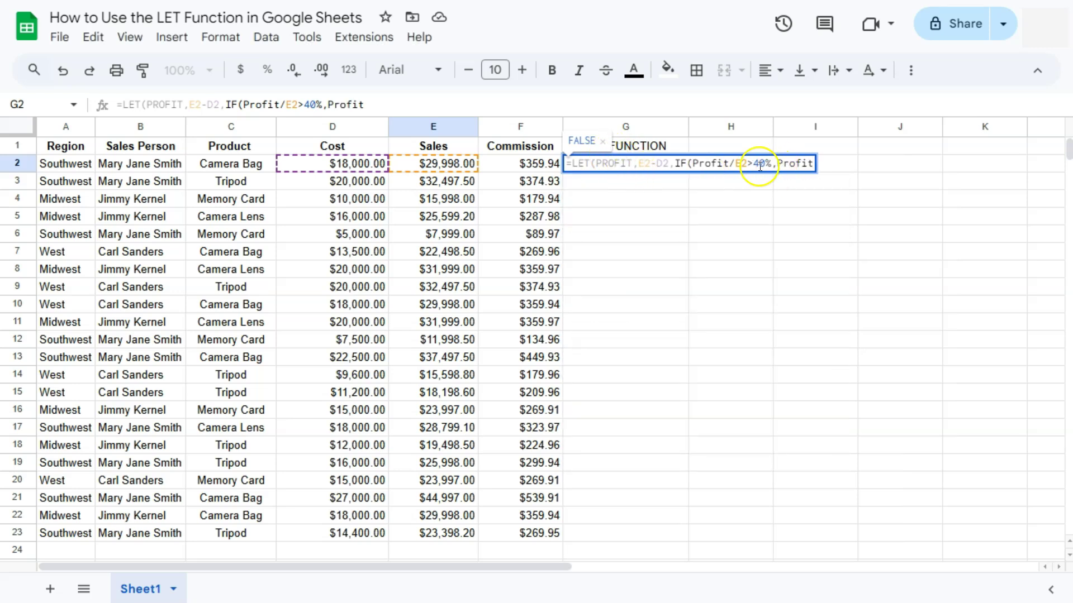
type("*10")
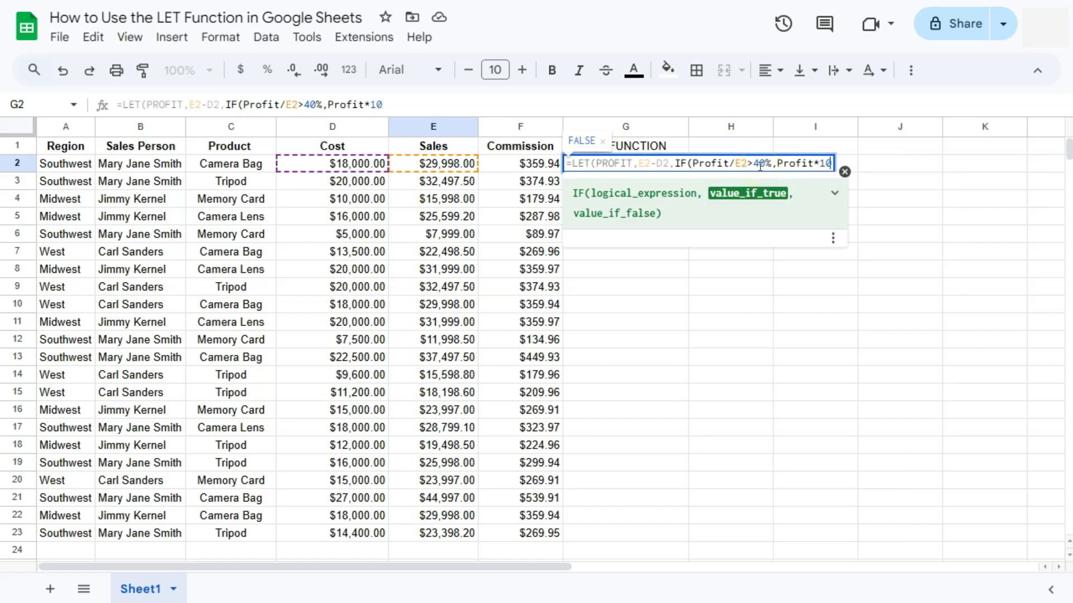
type("%,")
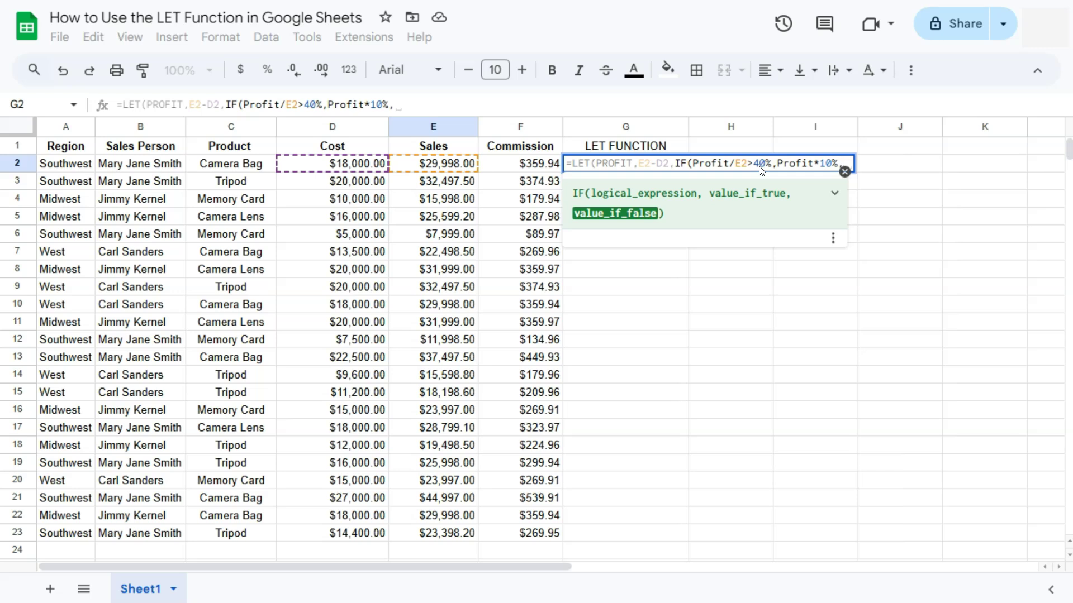
type("profit")
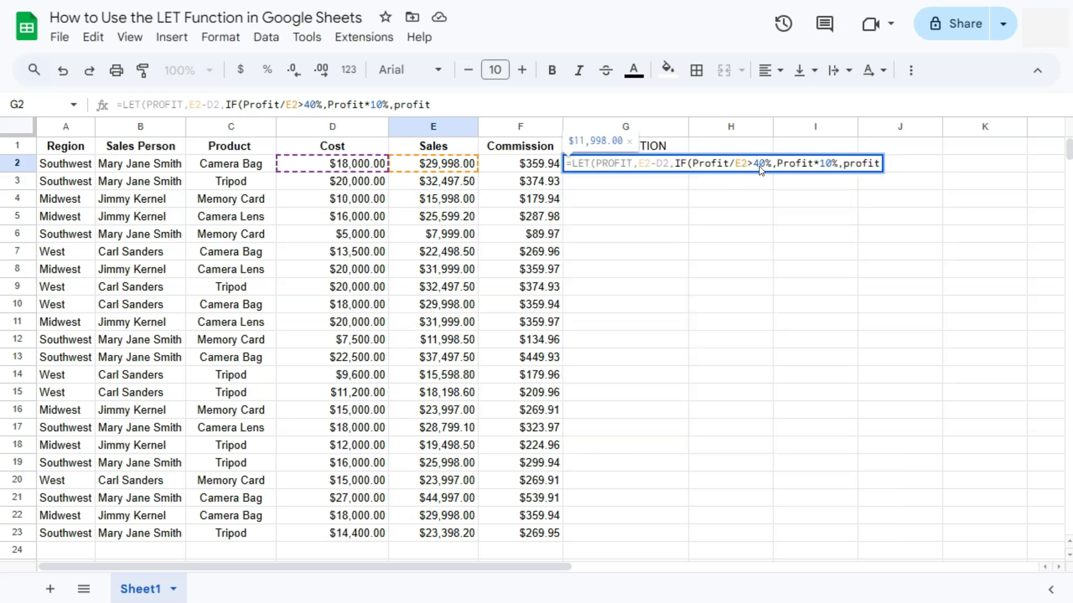
type("*")
type("3%")
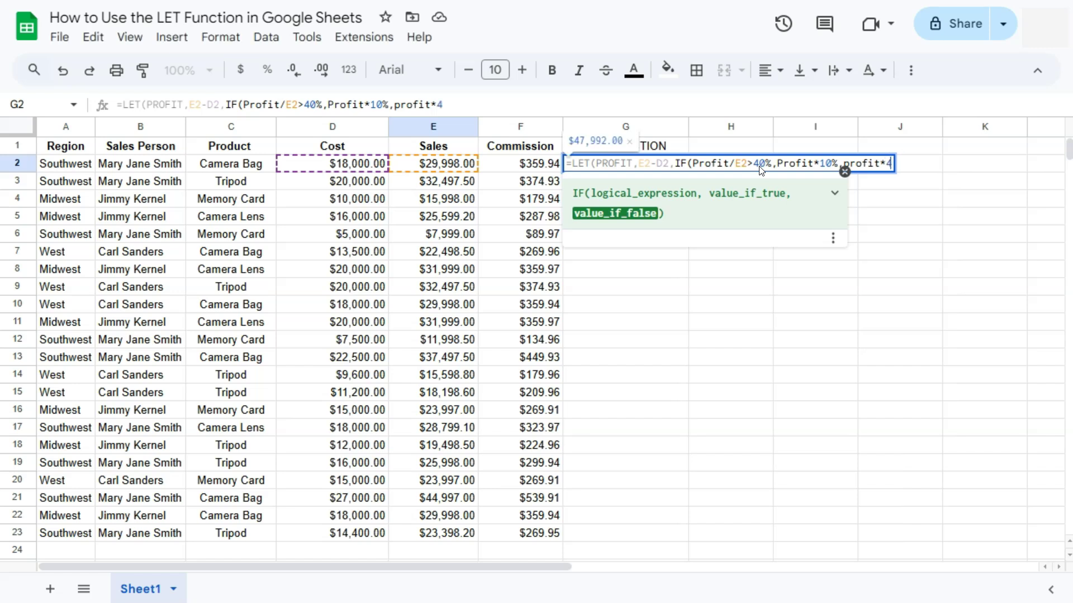
type("))")
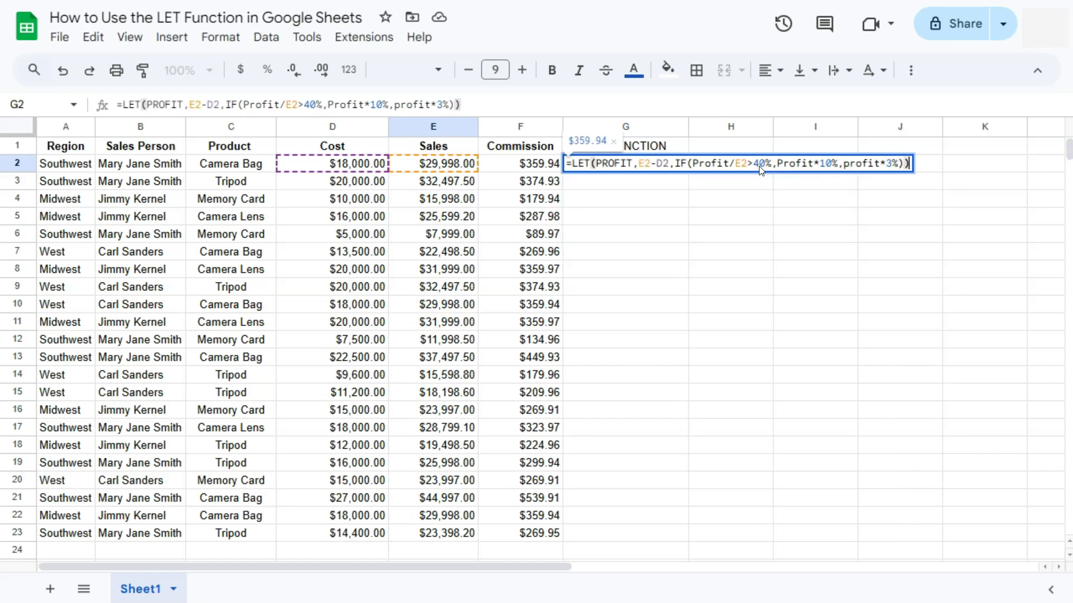
key("Return")
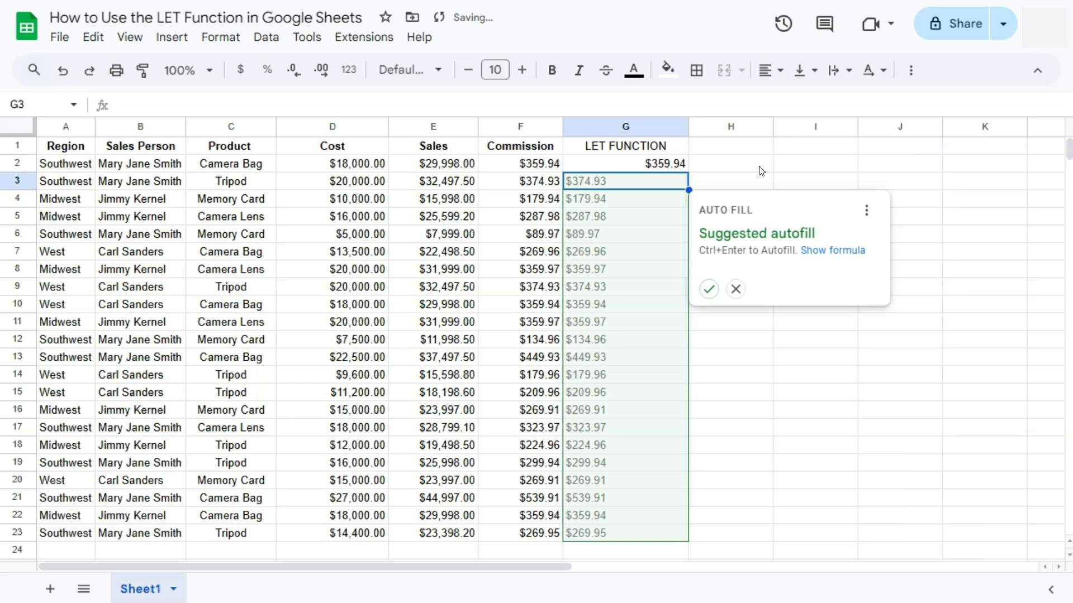
Step: Accept the suggested autofill down to G23, then examine F2's IF formula and its repeated E2-D2
left_click(709, 289)
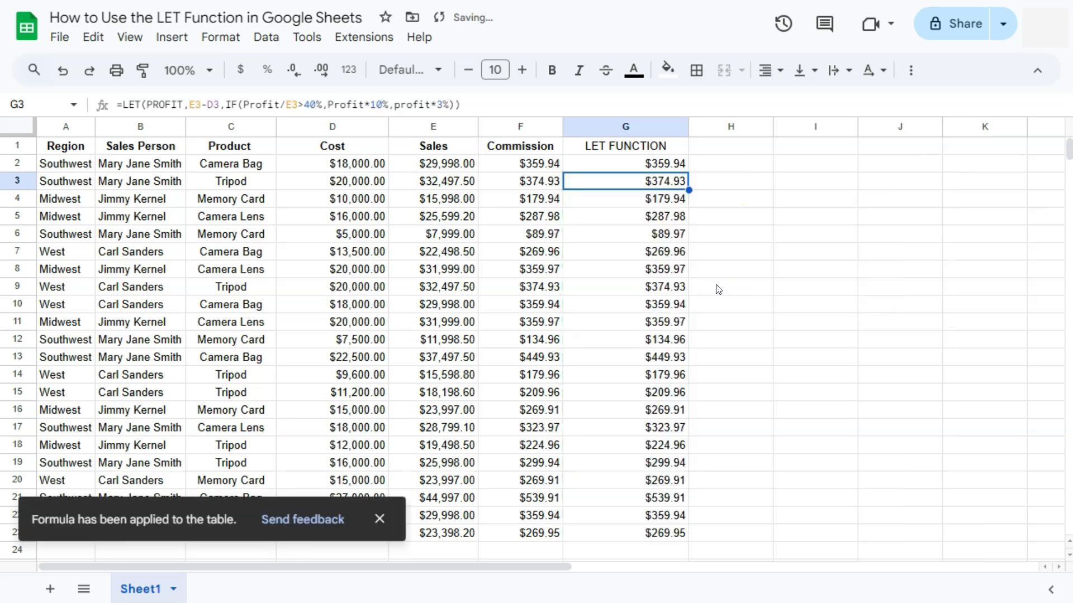
double_click(527, 161)
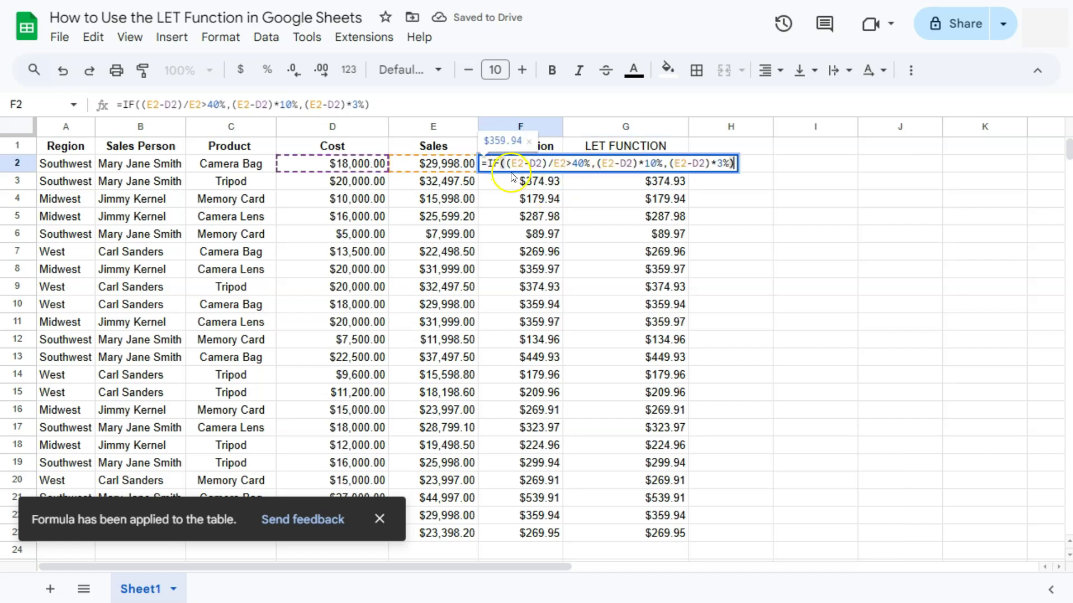
left_click(605, 193)
left_click(545, 163)
double_click(517, 163)
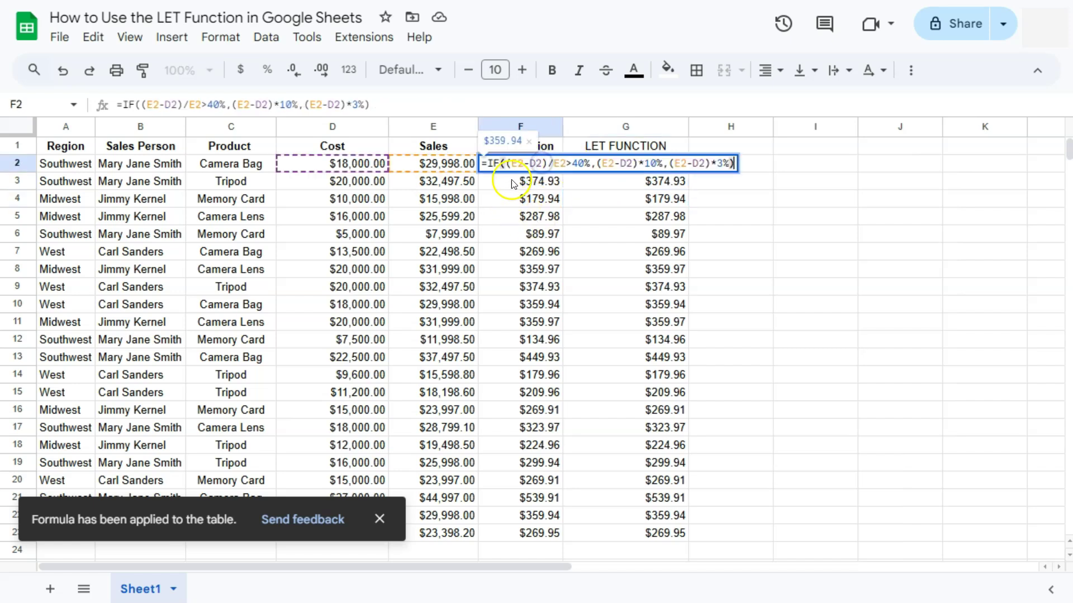
left_click_drag(516, 163, 547, 163)
left_click(608, 163)
left_click(629, 196)
Step: Examine G2's LET formula, highlighting the PROFIT variable and its E2-D2 definition, leaving it unchanged
left_click(626, 164)
double_click(628, 168)
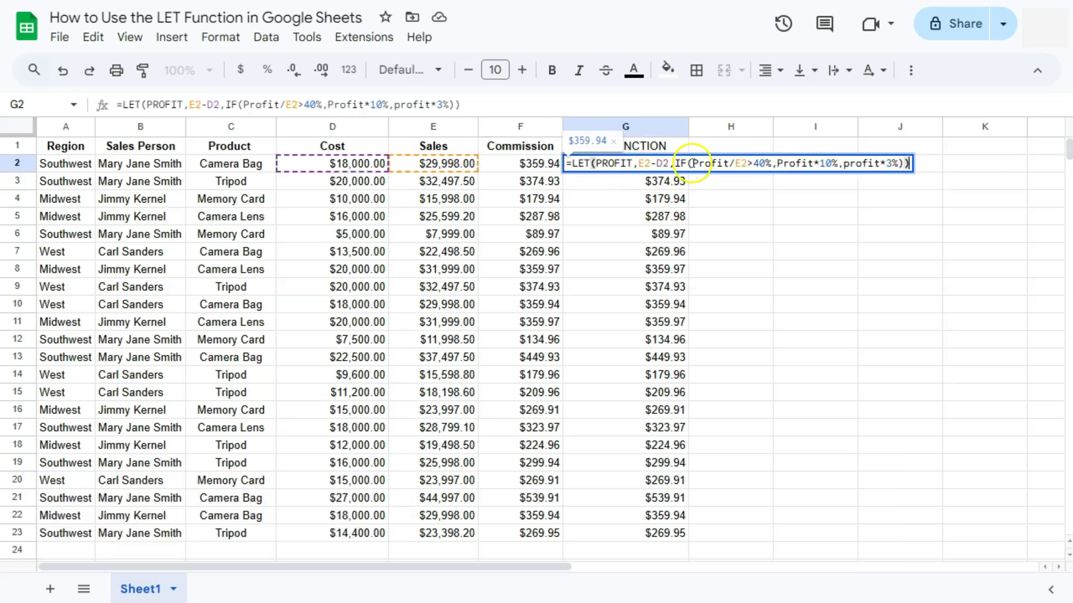
double_click(711, 163)
left_click(738, 166)
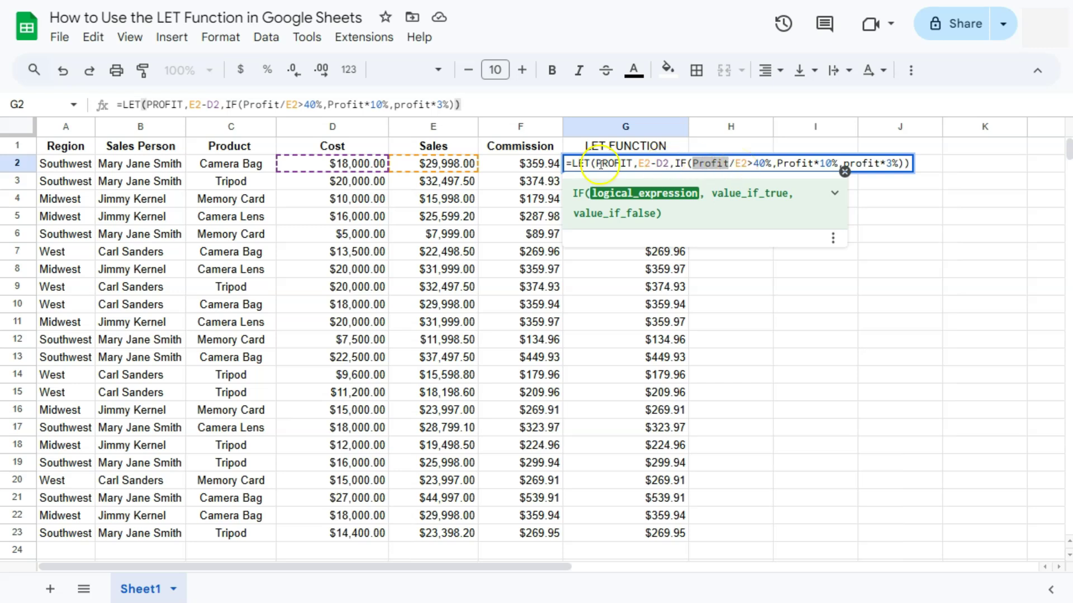
left_click_drag(639, 164, 667, 162)
left_click(702, 155)
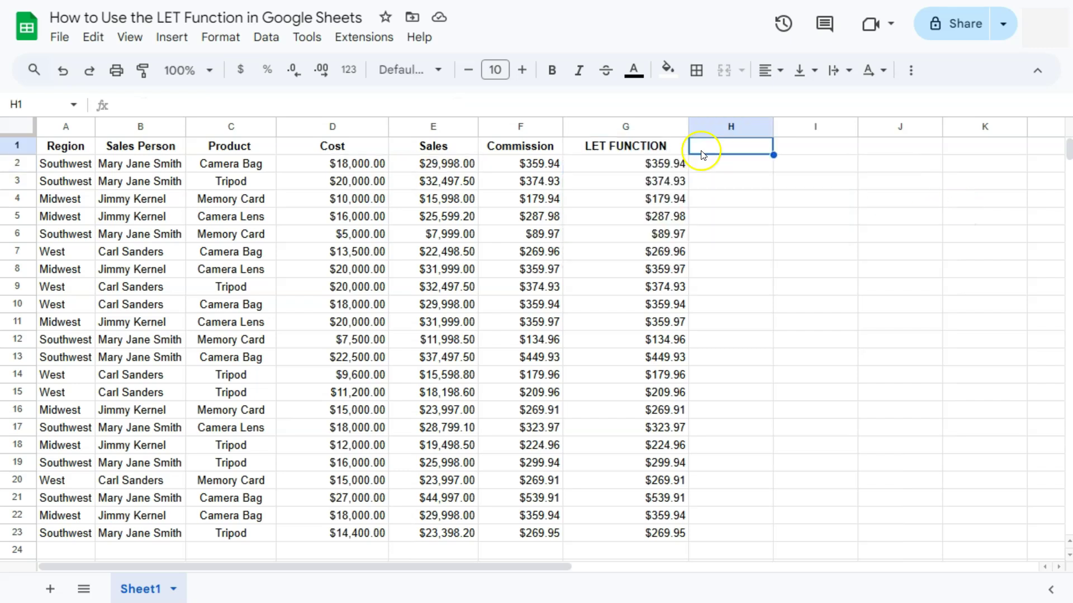